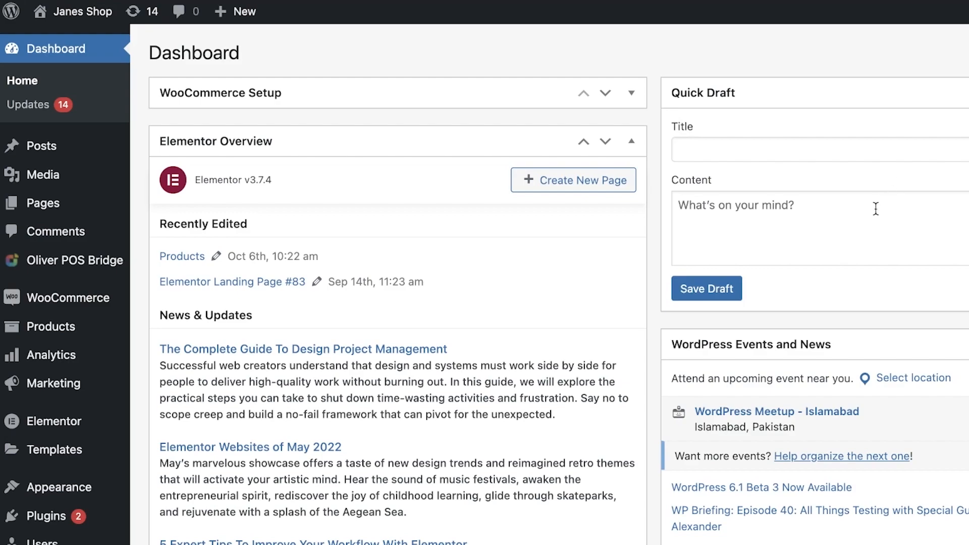
Step: Look over the WordPress dashboard and open the list of all posts
scroll(840, 192, "down", 3)
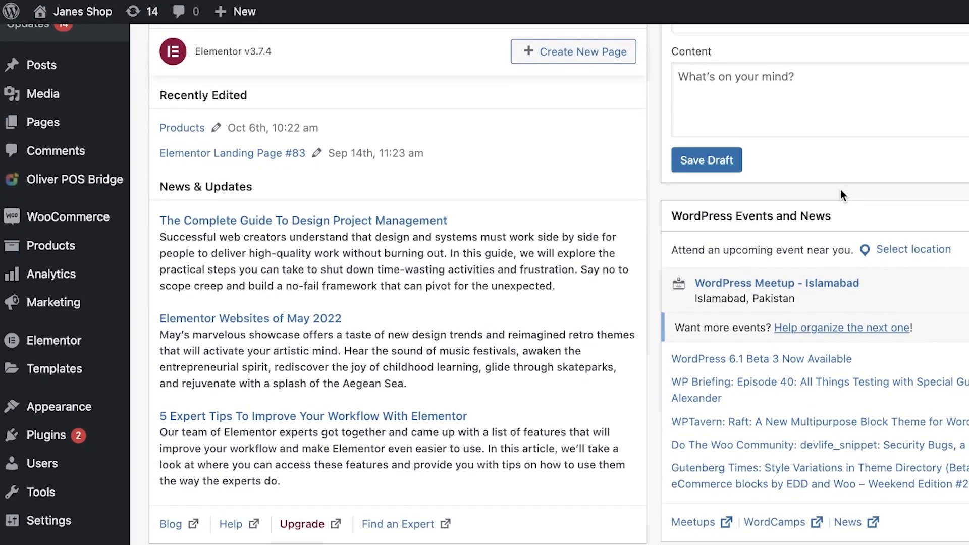
scroll(841, 191, "down", 3)
left_click(42, 65)
left_click(41, 119)
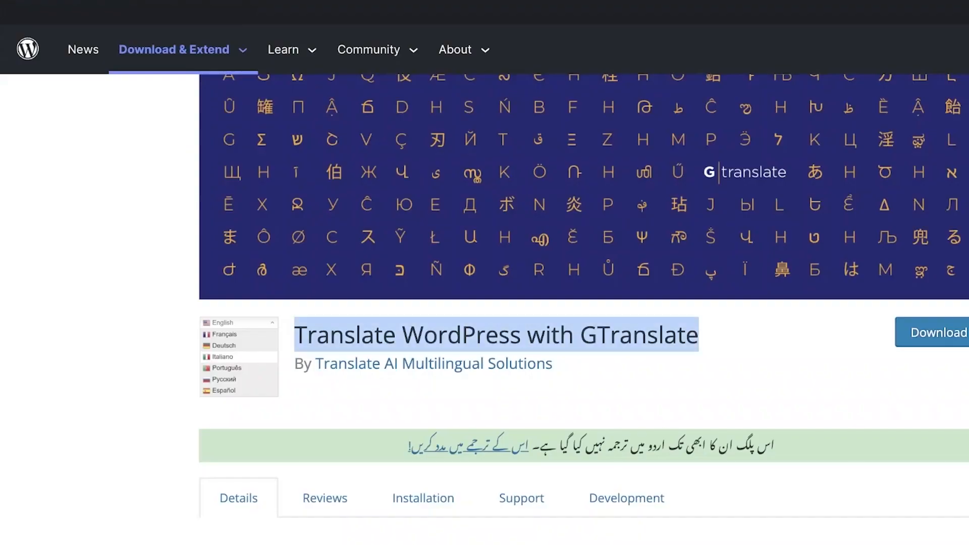
Step: Examine the description and feature list on the Translate WordPress with GTranslate plugin page
scroll(964, 230, "down", 10)
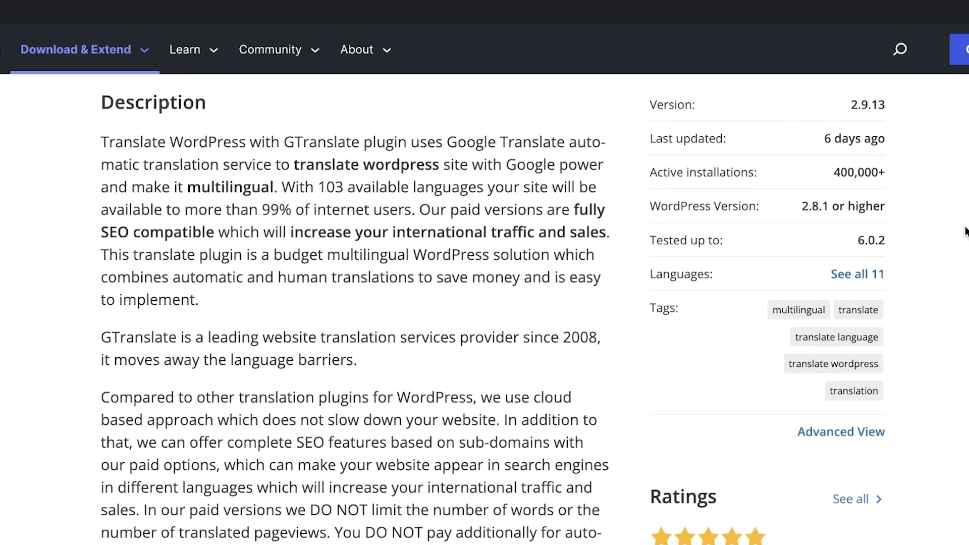
scroll(967, 238, "down", 10)
scroll(966, 250, "down", 1)
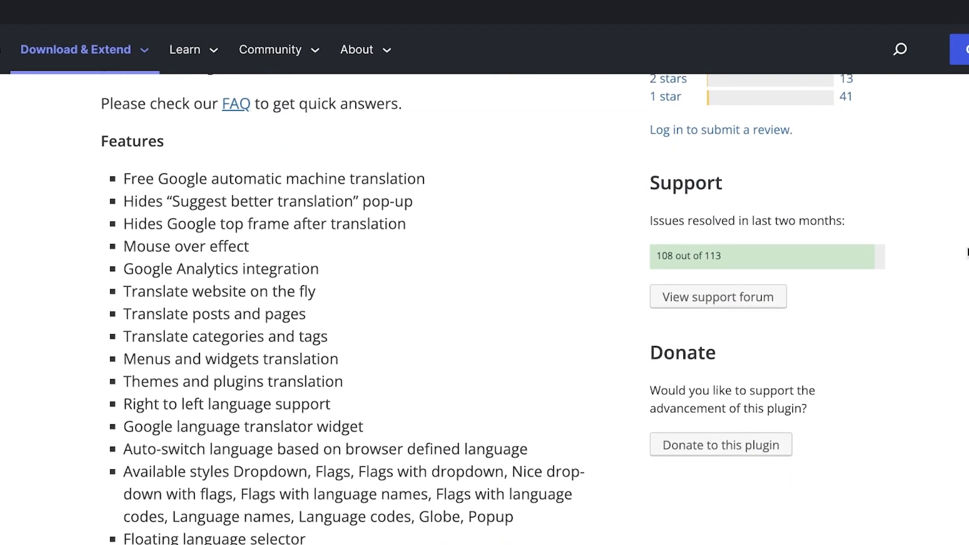
scroll(967, 251, "down", 1)
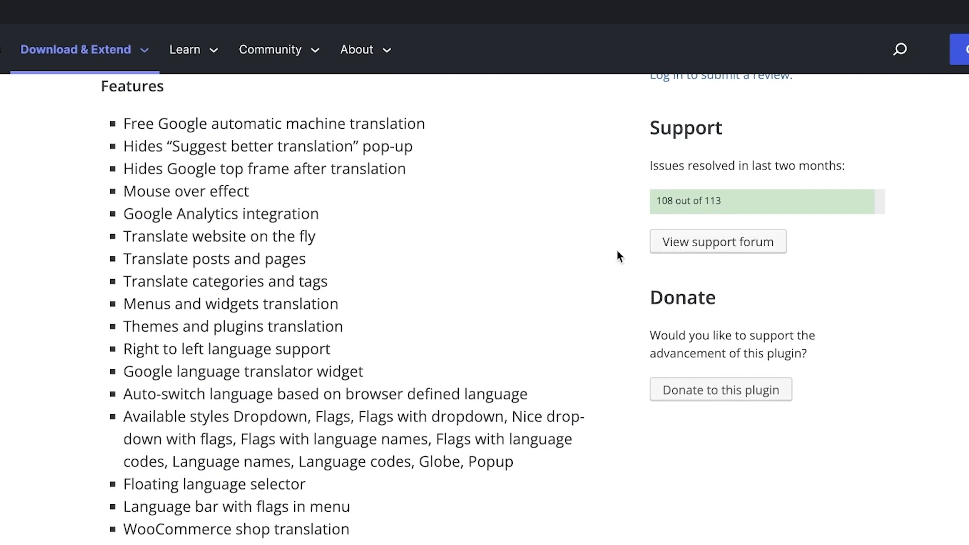
scroll(586, 252, "down", 6)
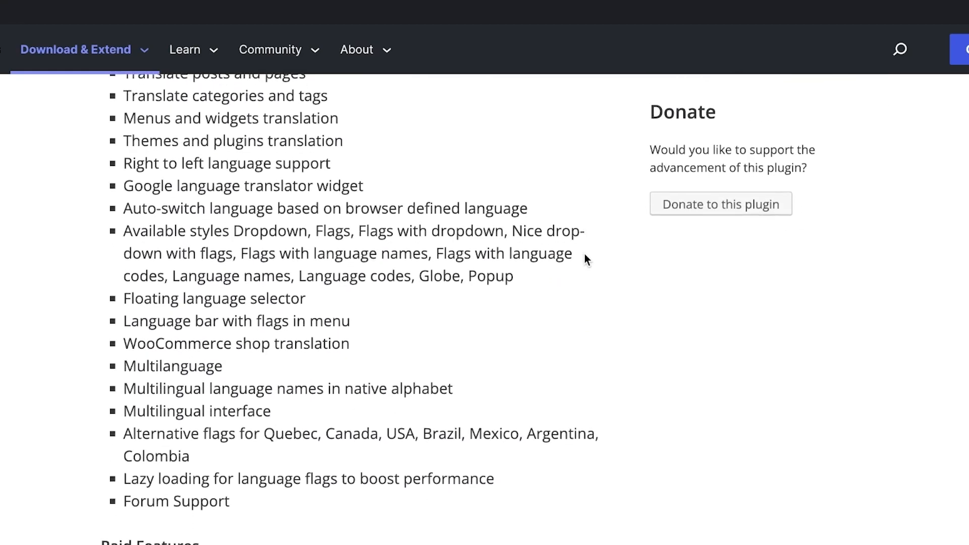
scroll(576, 260, "down", 2)
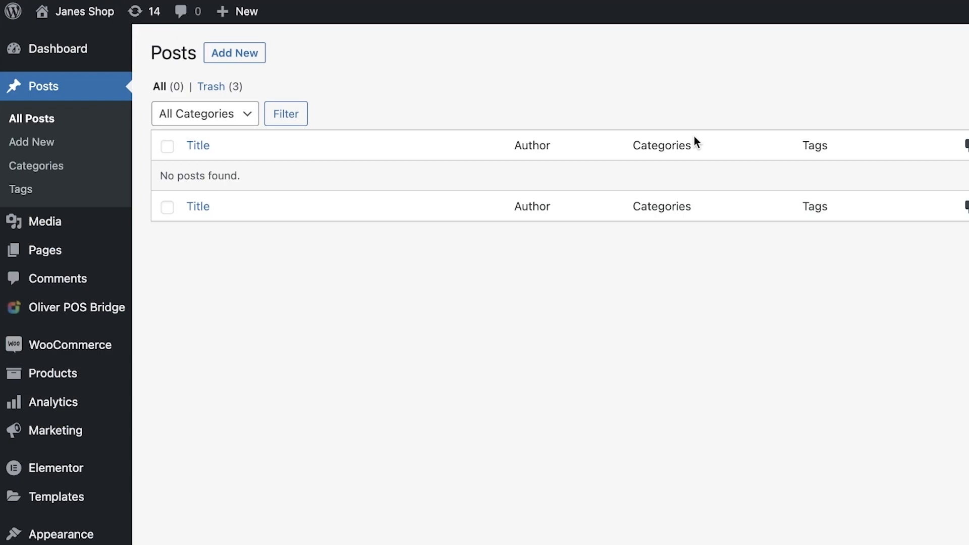
Step: Search the plugins available to add for "Translate WordPress with GTranslate"
left_click(52, 55)
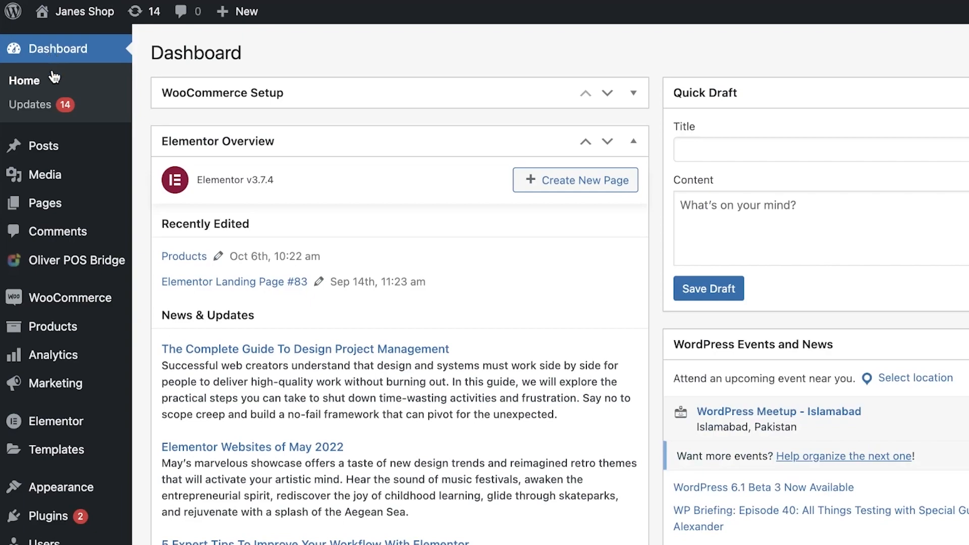
mouse_move(33, 516)
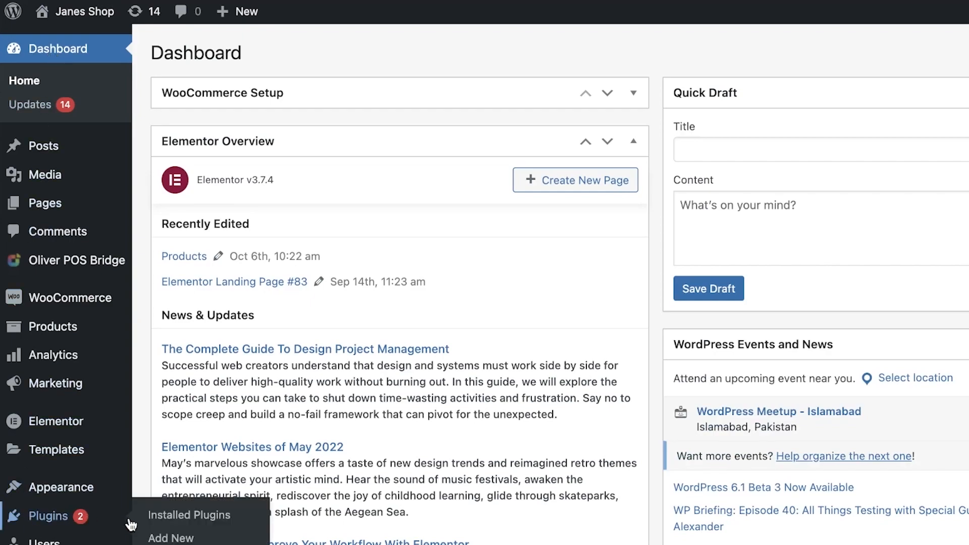
left_click(171, 538)
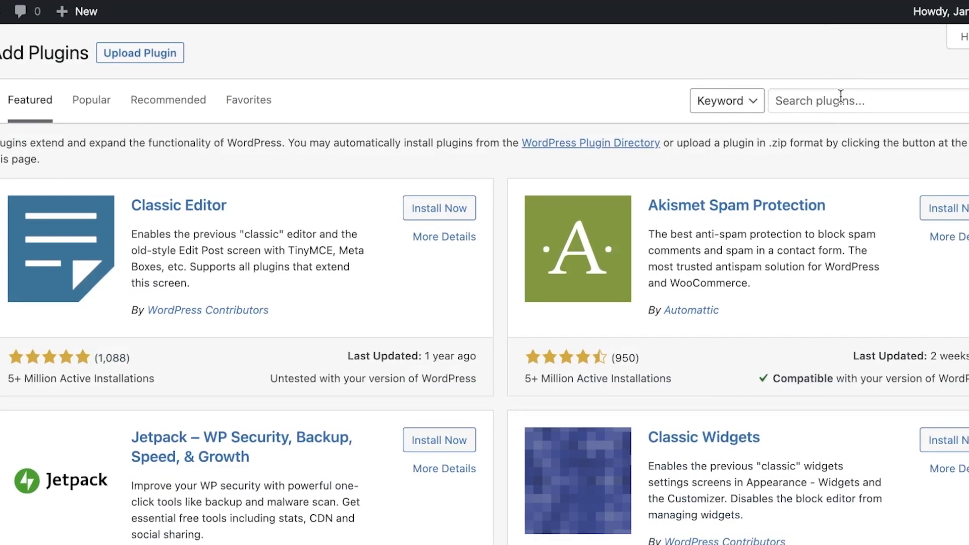
left_click(840, 96)
right_click(841, 96)
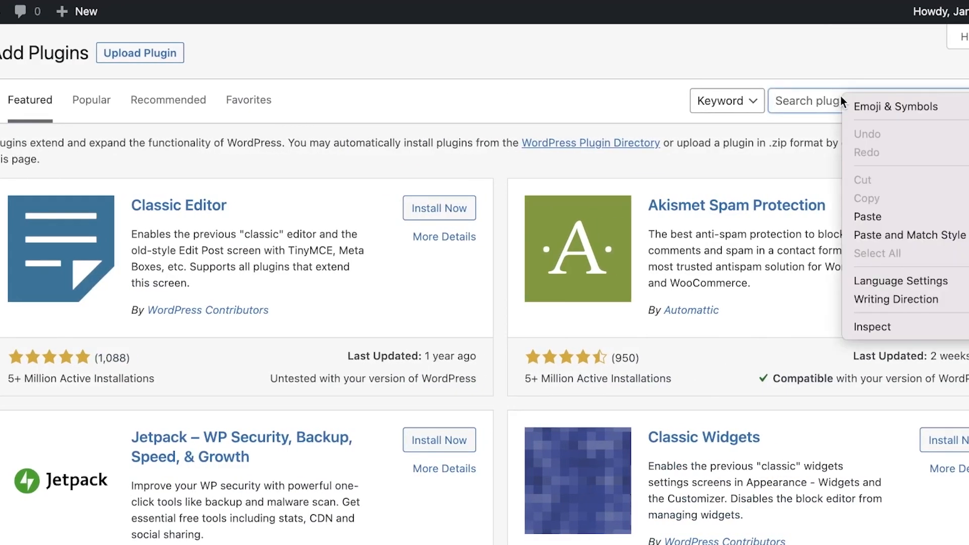
left_click(890, 217)
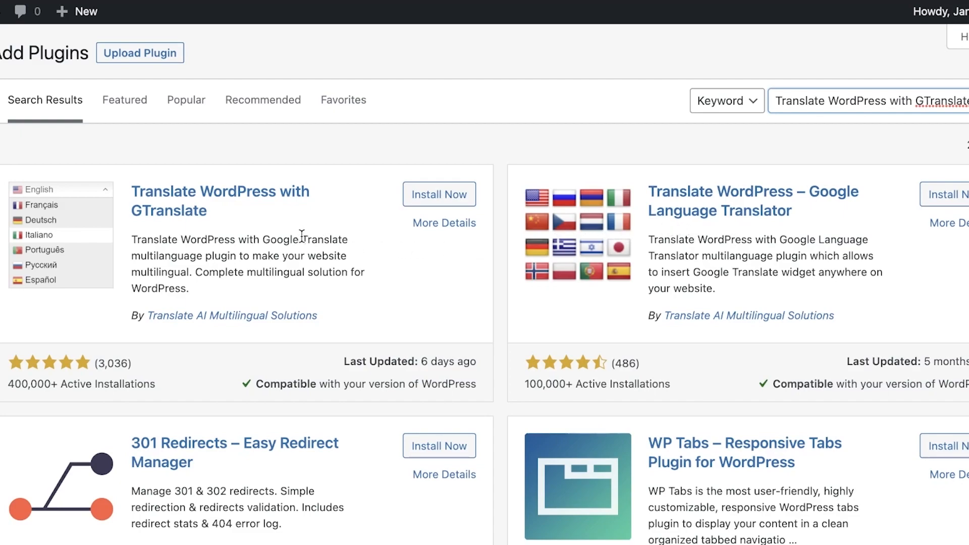
Step: Install the Translate WordPress with GTranslate plugin and activate it from the installed plugins list
left_click(448, 195)
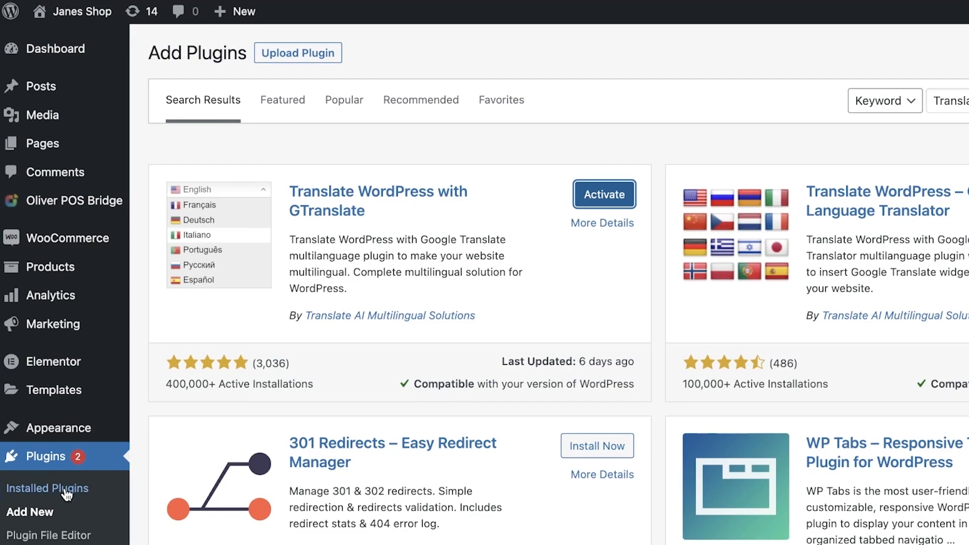
left_click(67, 491)
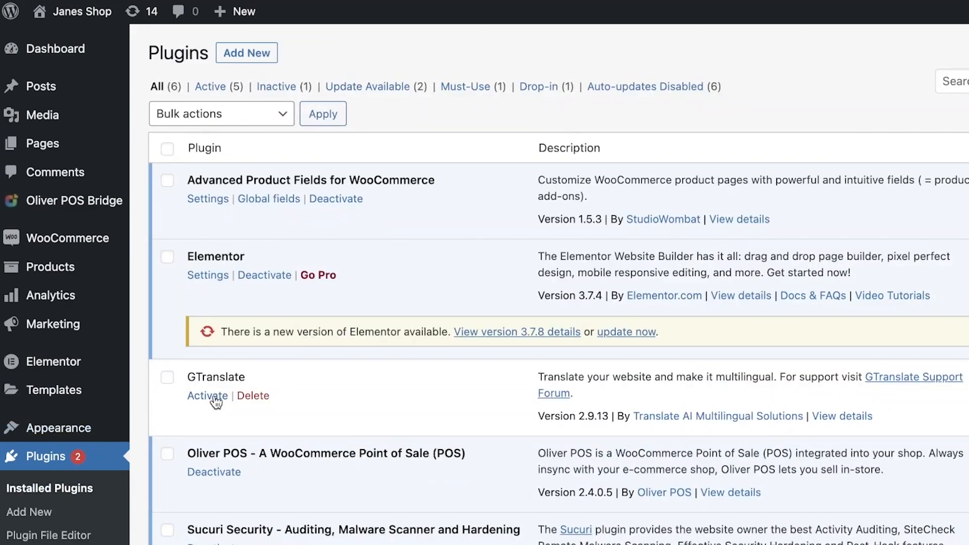
left_click(216, 396)
scroll(488, 219, "down", 5)
scroll(386, 234, "up", 4)
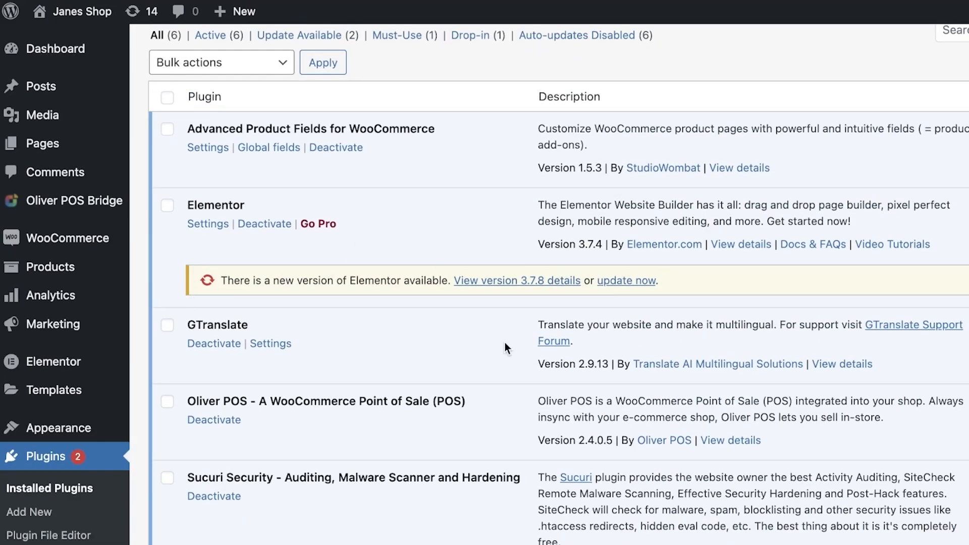
Step: Open the GTranslate plugin's settings and examine the languages offered in the widget preview
left_click(273, 344)
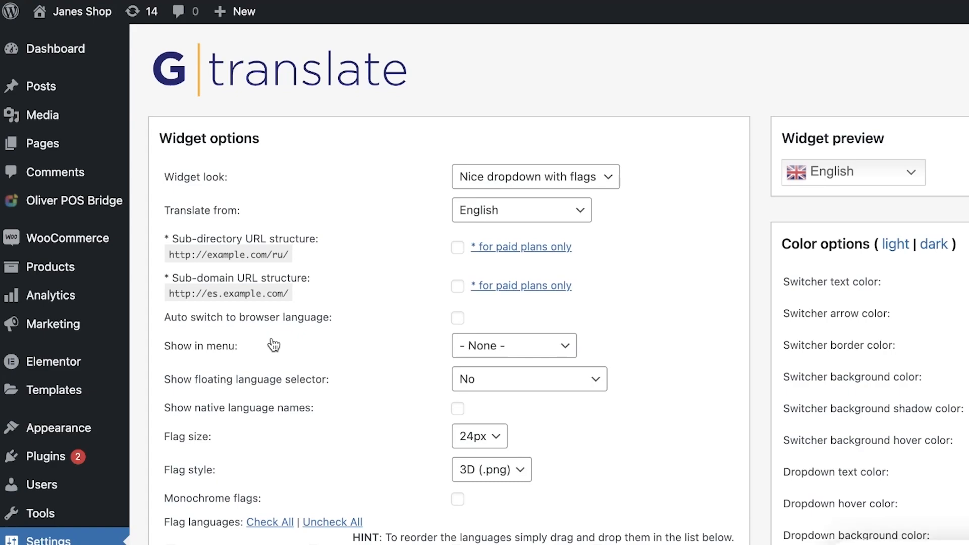
left_click(824, 172)
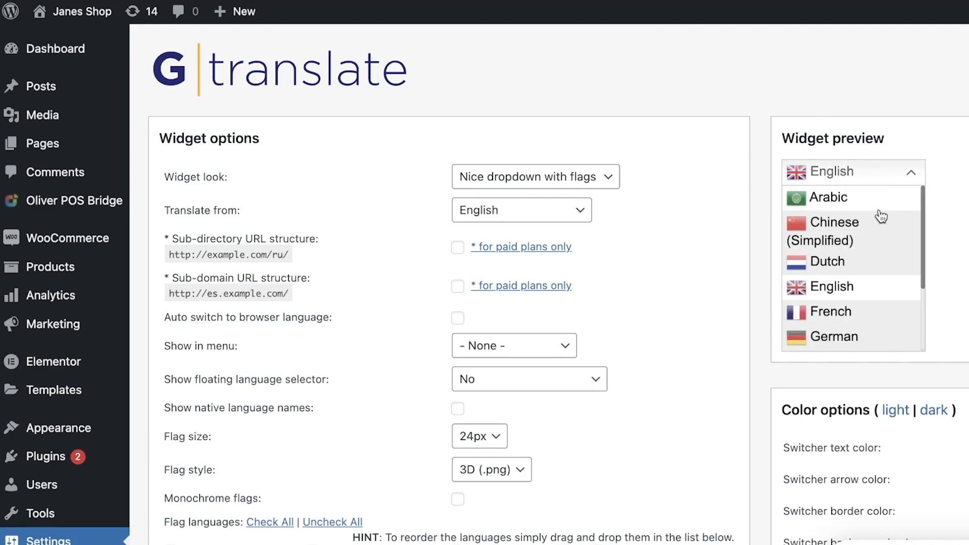
scroll(890, 207, "down", 3)
Step: Try the widget looks Dropdown, Flags, Flags with language name and Flags with language code
left_click(551, 177)
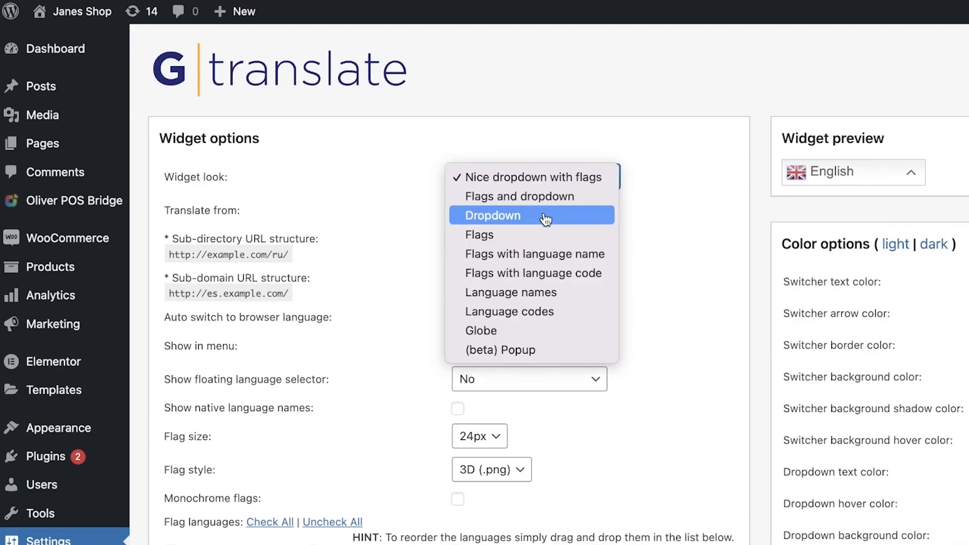
left_click(546, 216)
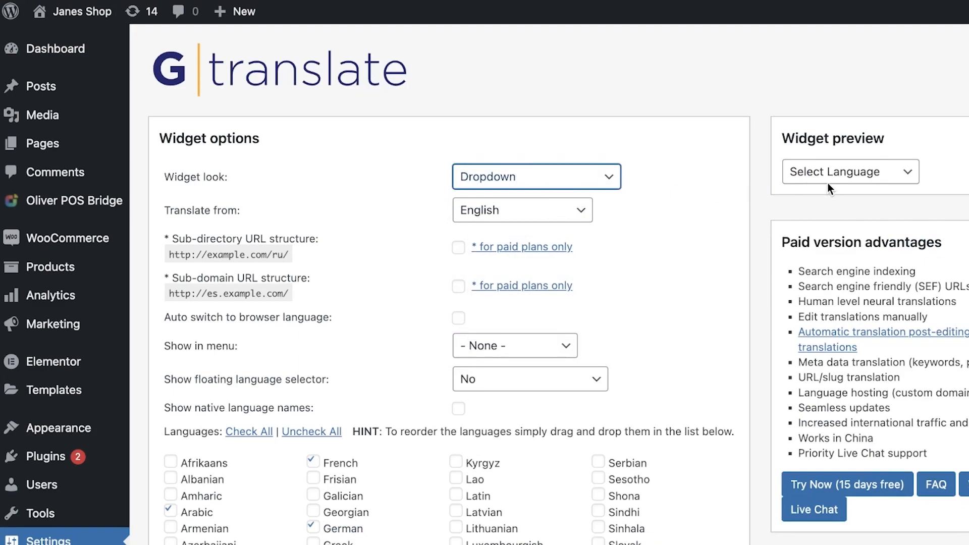
left_click(586, 171)
left_click(573, 202)
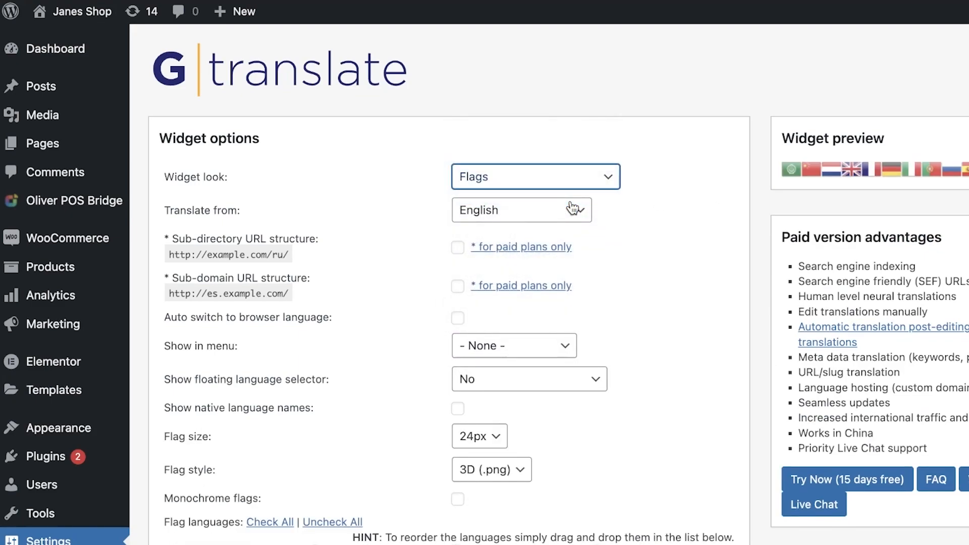
left_click(575, 179)
left_click(576, 195)
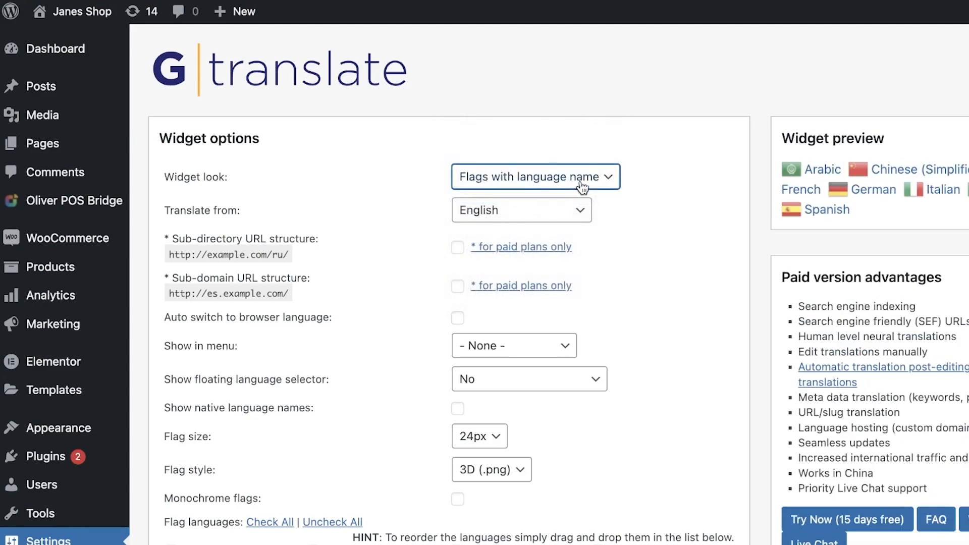
left_click(585, 185)
left_click(576, 196)
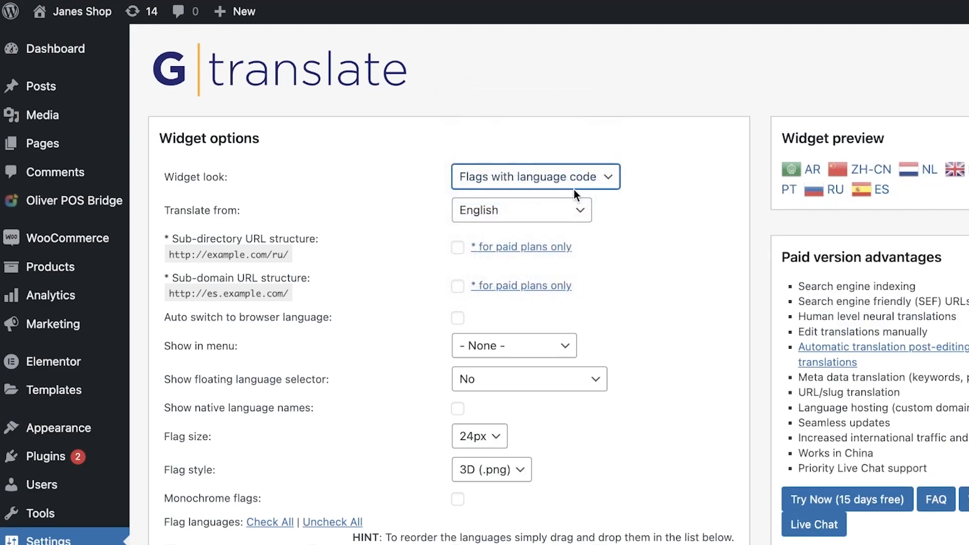
Step: Try the (beta) Popup widget look with its preview, and the Globe look
left_click(586, 178)
left_click(539, 253)
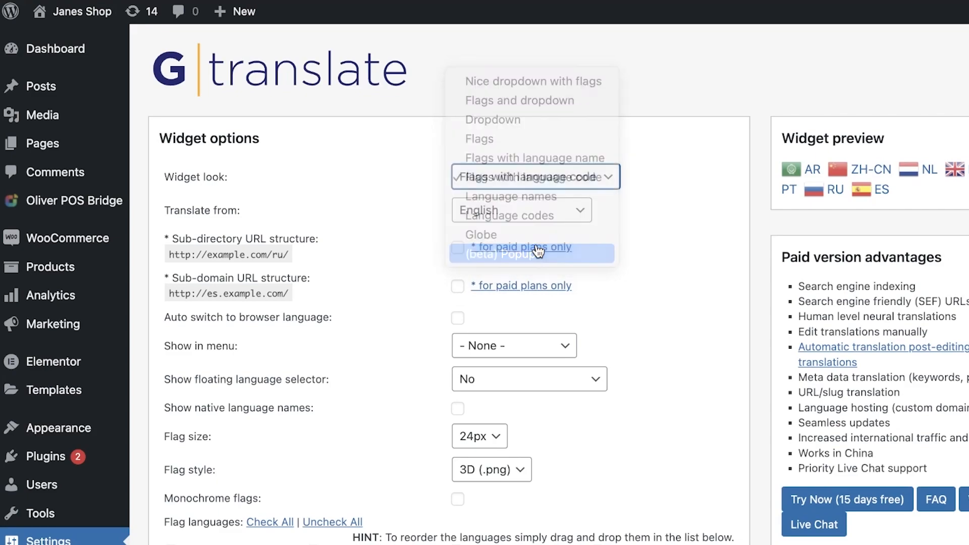
left_click(808, 171)
left_click(791, 159)
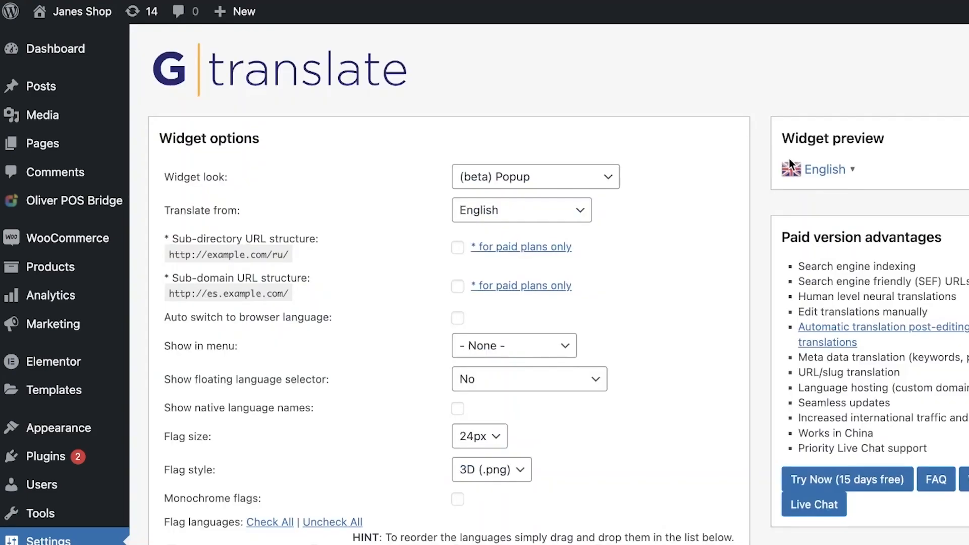
left_click(558, 180)
left_click(553, 159)
Step: Set the widget look to Dropdown and check the language selector in the widget preview
left_click(552, 178)
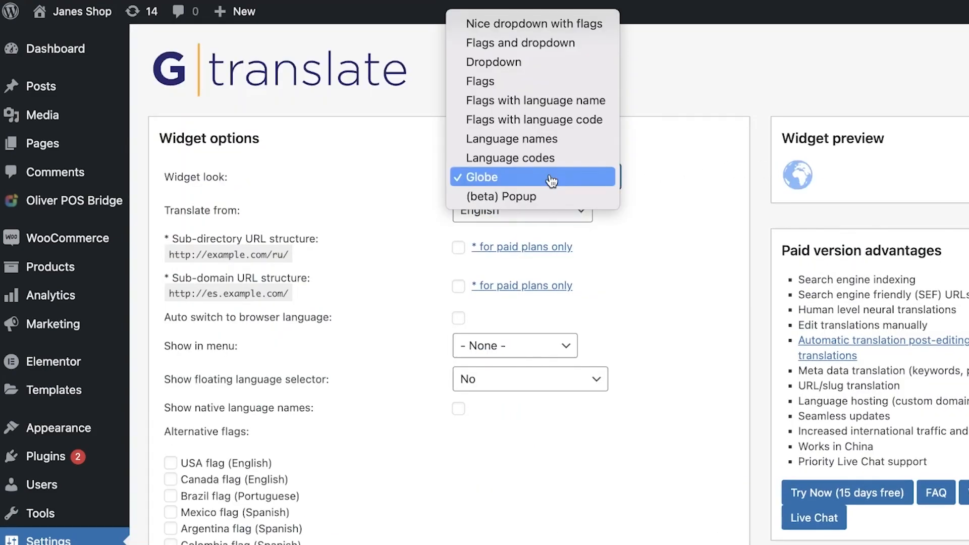
left_click(496, 60)
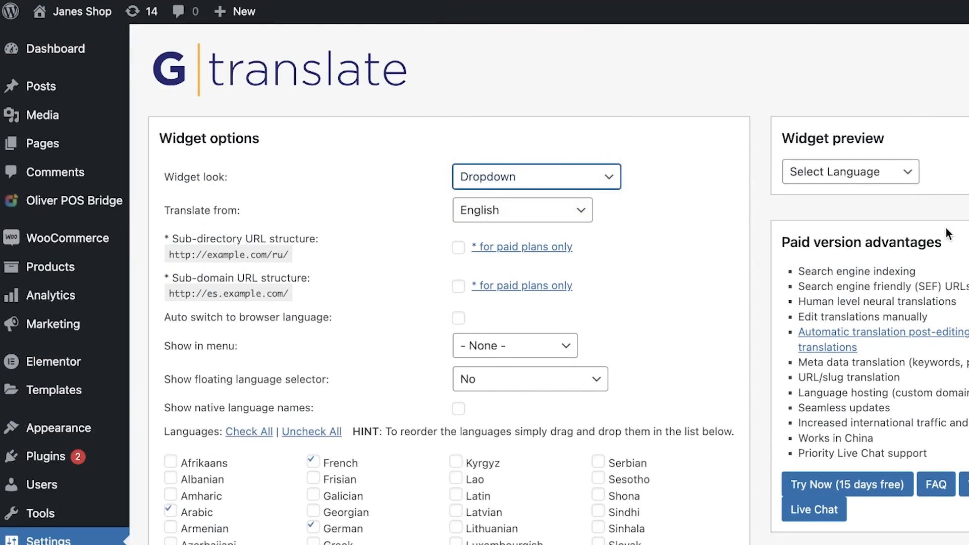
left_click(813, 171)
left_click(808, 172)
Step: Examine the source languages available for the Translate from option
left_click(557, 212)
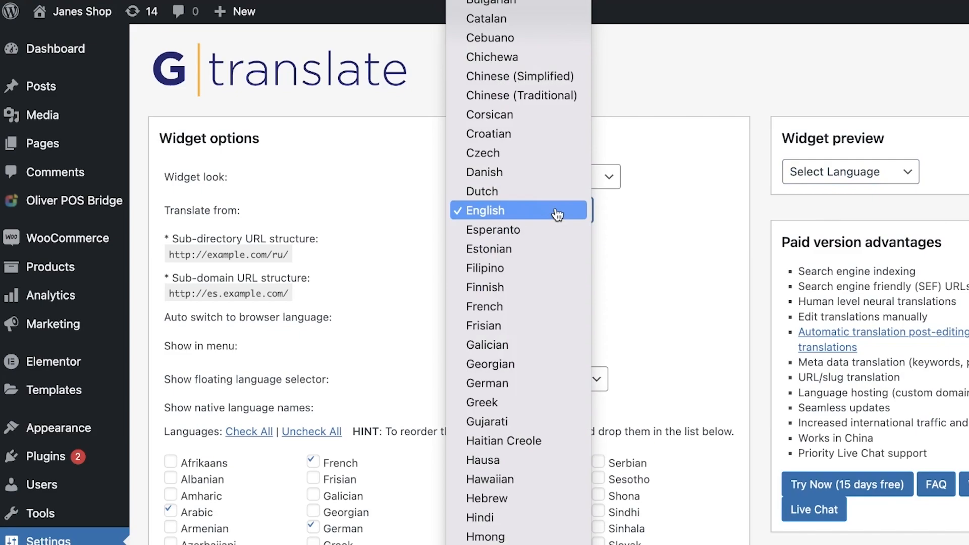
left_click(407, 197)
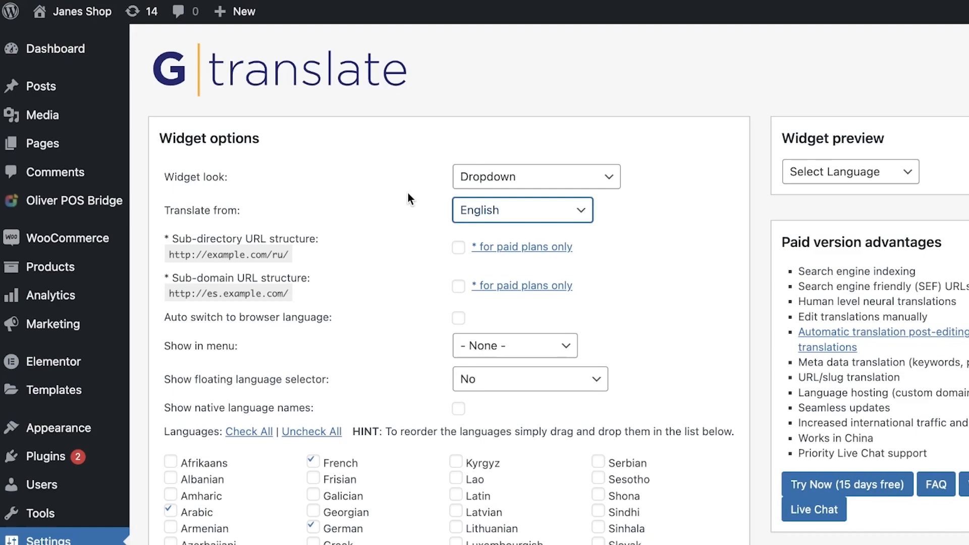
left_click(536, 219)
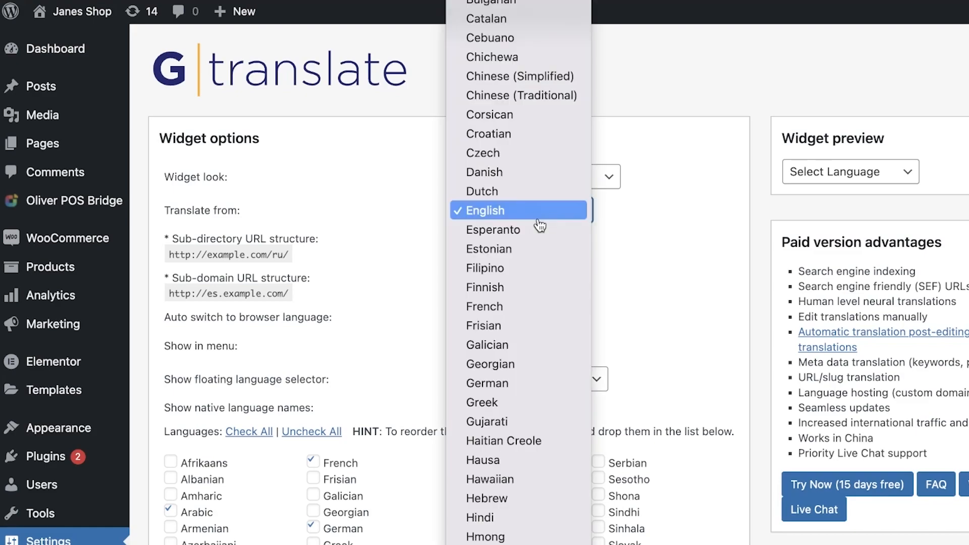
left_click(335, 237)
Step: Try showing the language selector in the Primary menu, the Footer Menu and the Social Links Menu
scroll(335, 237, "down", 3)
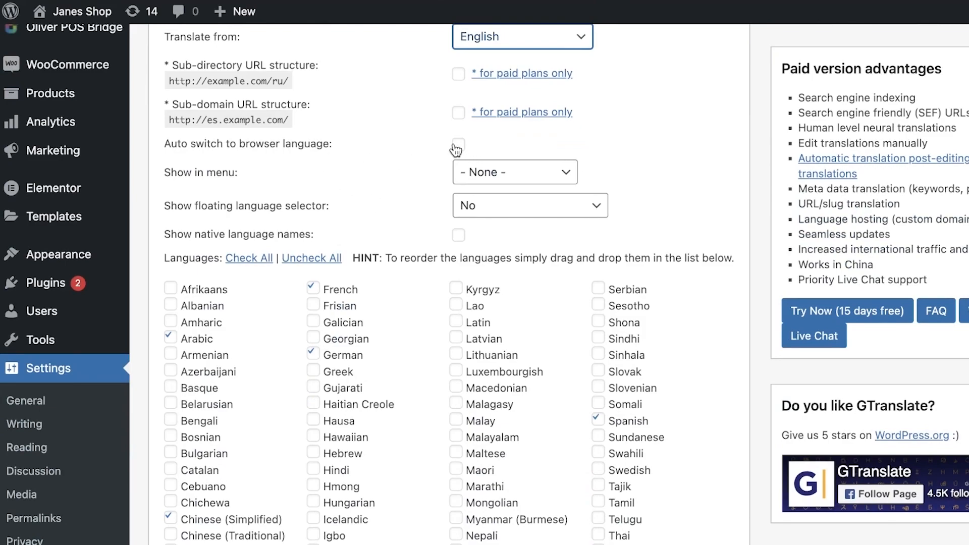
left_click(487, 172)
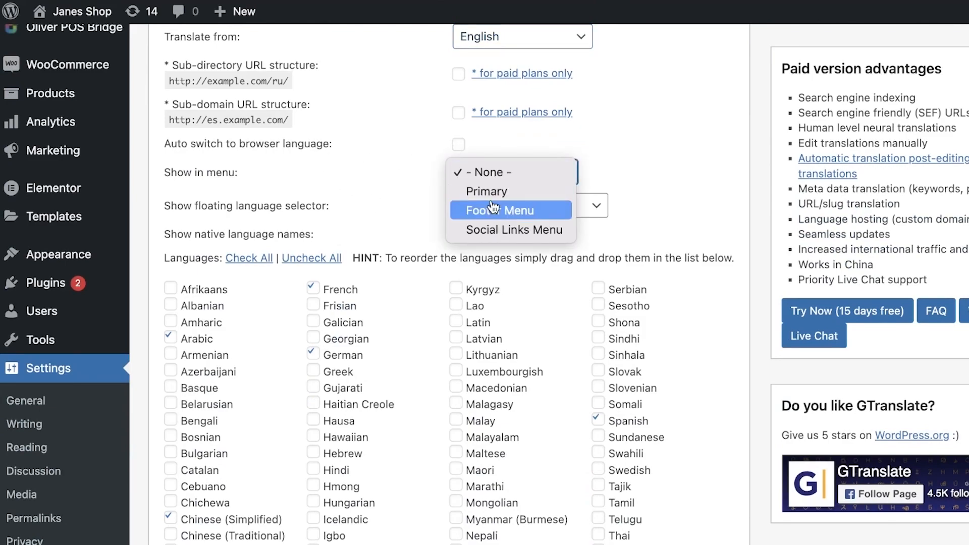
left_click(537, 197)
scroll(608, 214, "up", 1)
left_click(521, 192)
left_click(520, 211)
left_click(550, 195)
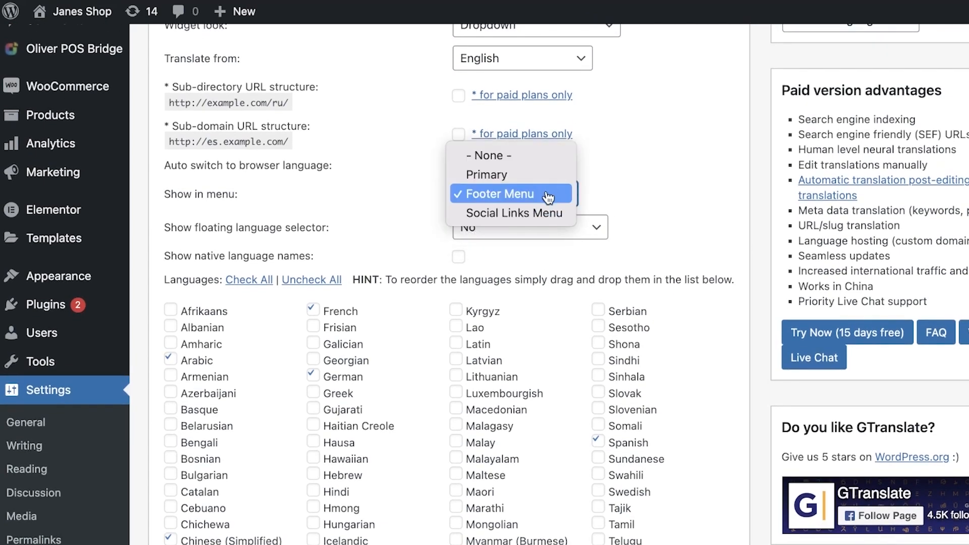
left_click(545, 212)
Step: Show the language selector in the Primary menu and set the floating language selector to Top right (no-scroll)
left_click(547, 202)
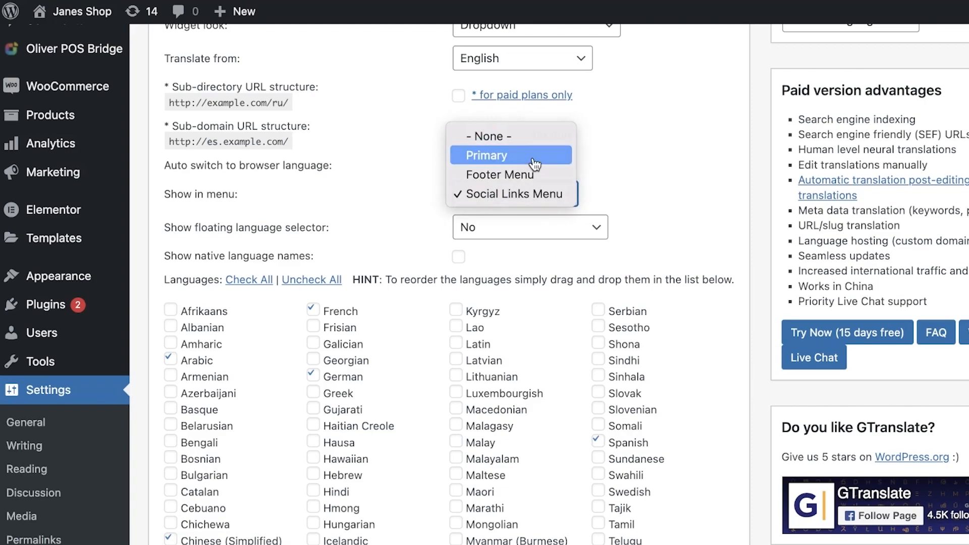
left_click(497, 156)
left_click(538, 225)
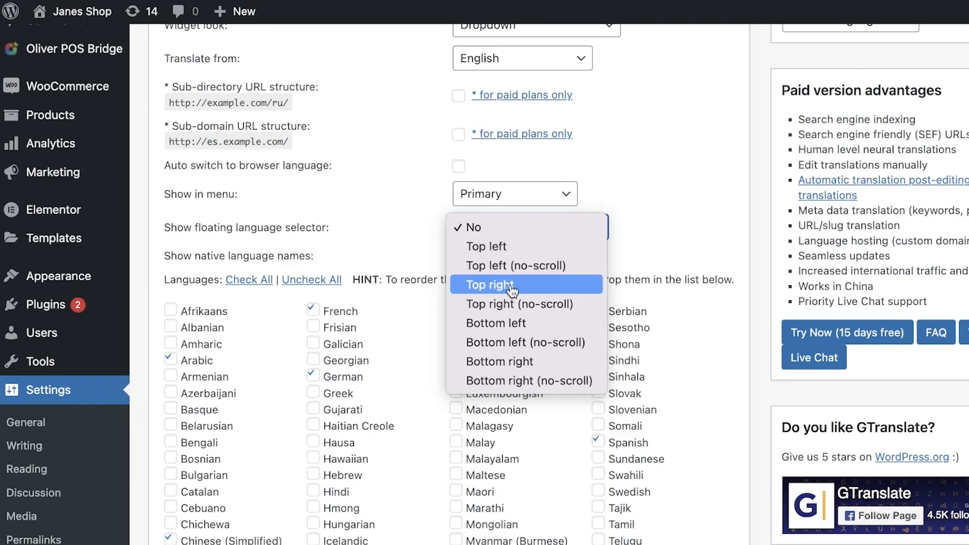
left_click(541, 305)
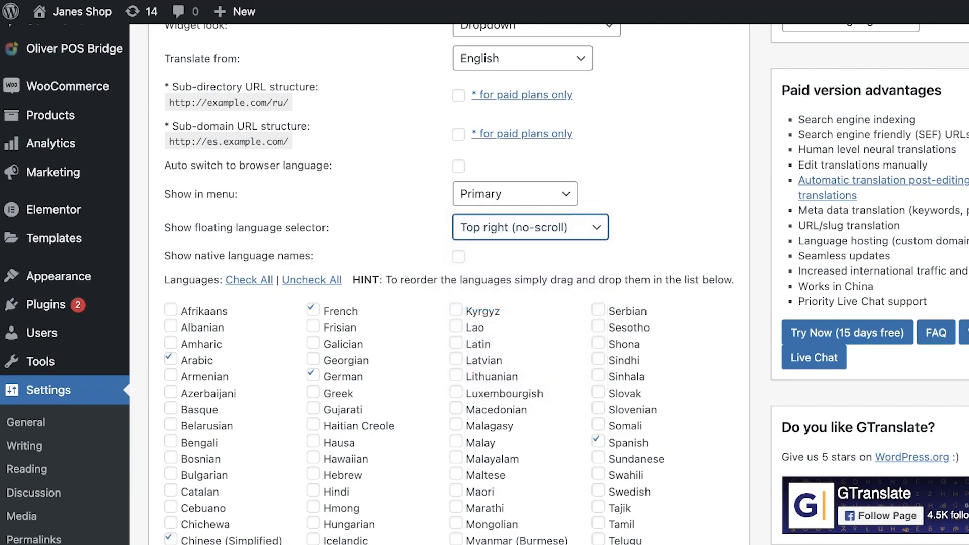
Step: Review the available and enabled languages and compare them with the choices in the widget preview
scroll(275, 278, "down", 3)
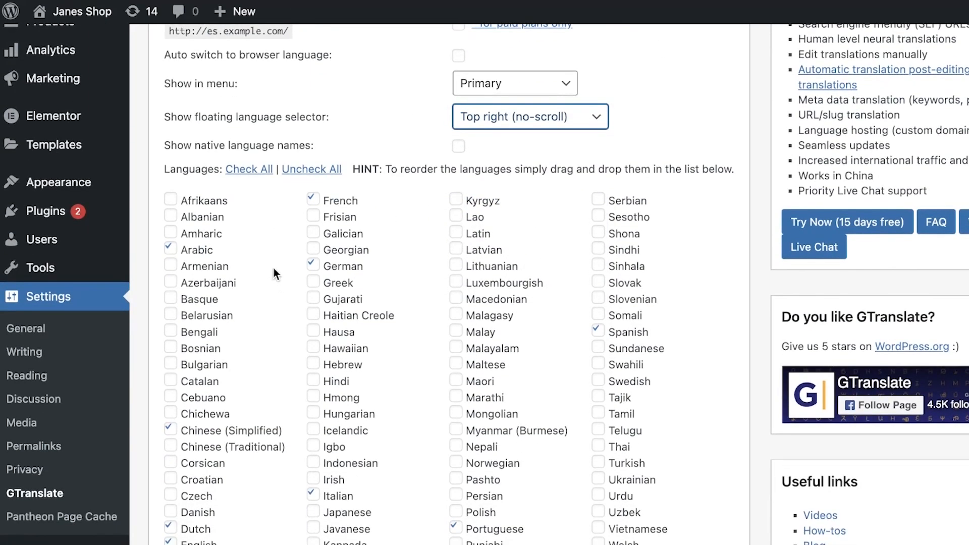
scroll(255, 132, "down", 3)
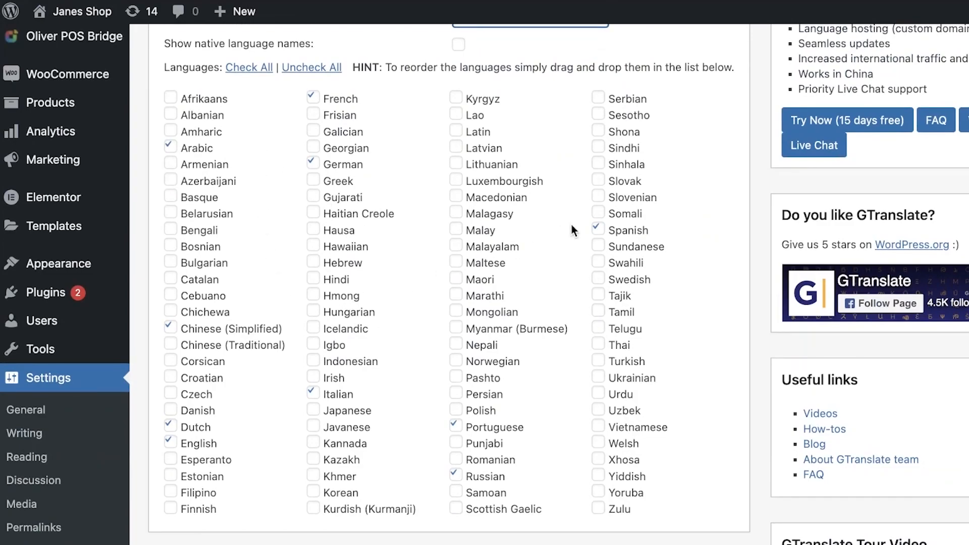
scroll(563, 232, "up", 10)
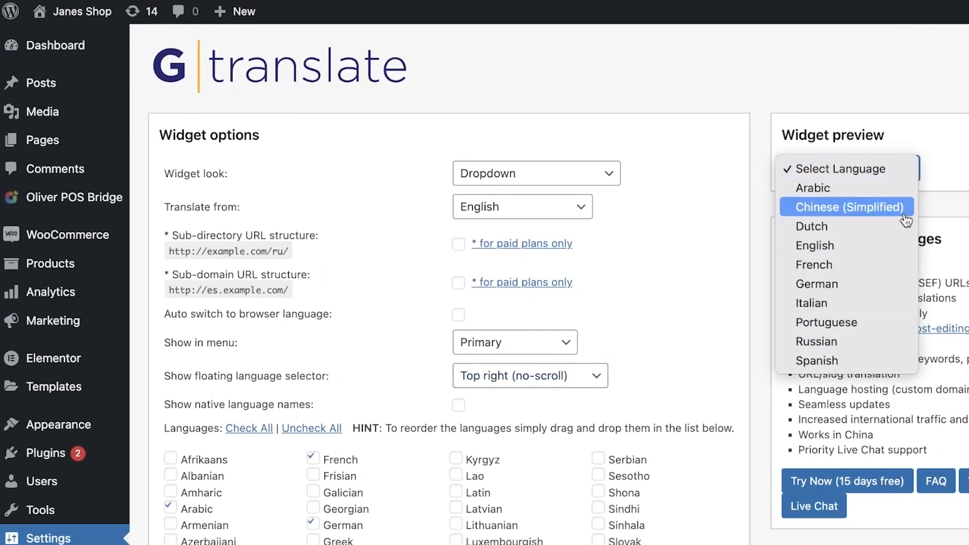
left_click(682, 253)
Step: Enable Greek, Bengali, Danish, Finnish, Korean, Turkish and Slovak as additional widget languages
scroll(656, 268, "down", 4)
scroll(677, 387, "down", 3)
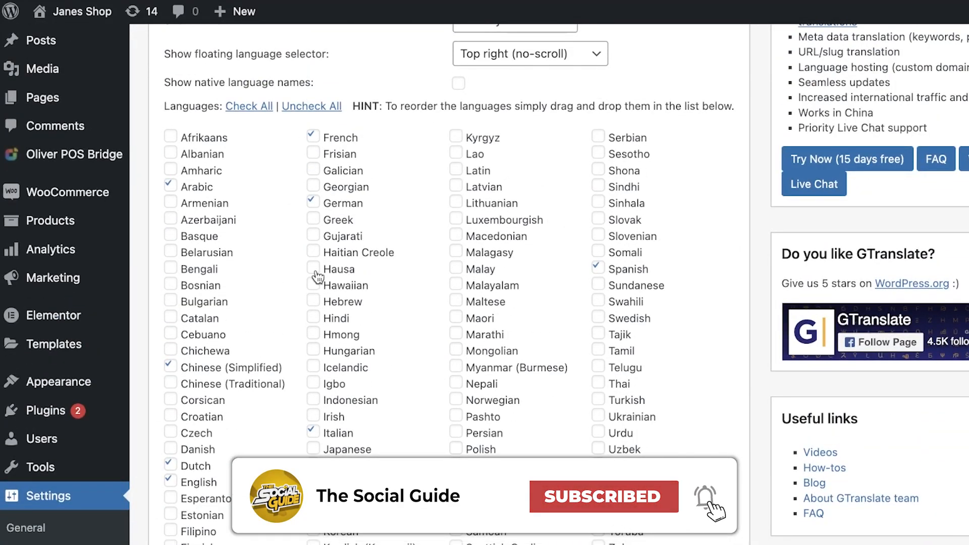
left_click(316, 220)
left_click(202, 269)
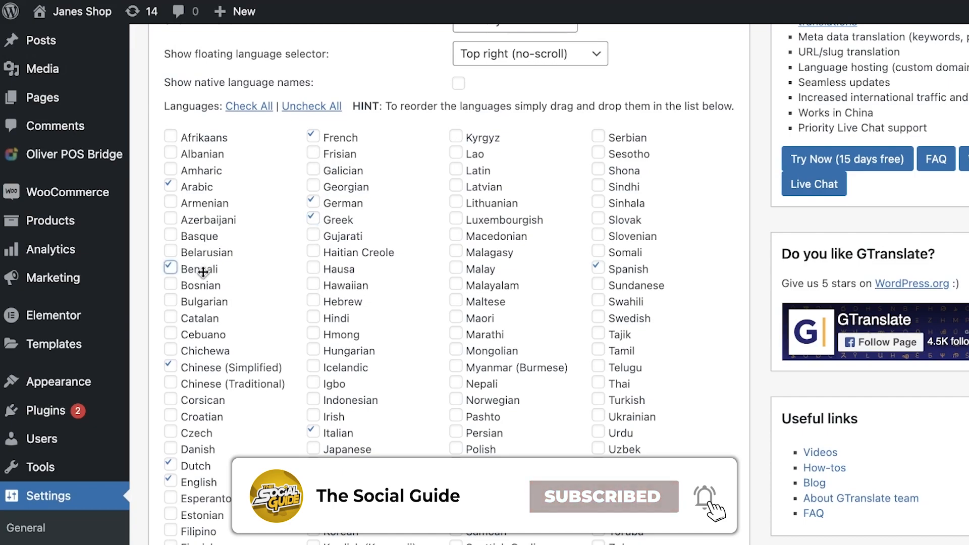
left_click(196, 449)
left_click(170, 543)
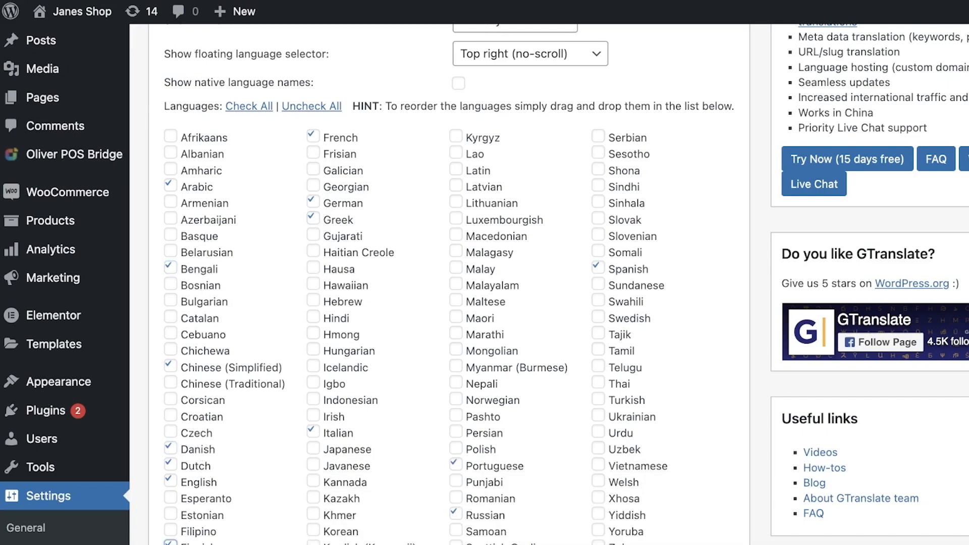
left_click(313, 530)
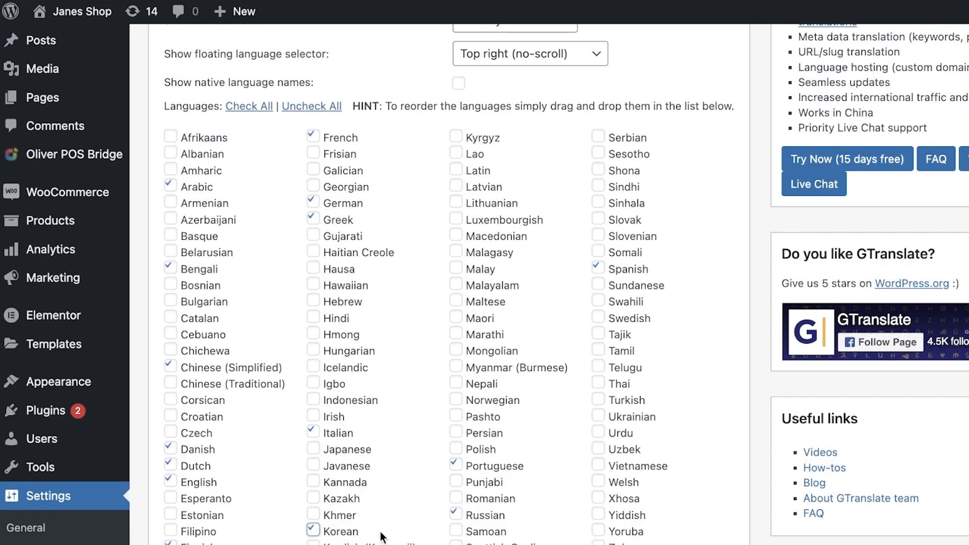
left_click(606, 401)
left_click(599, 220)
Step: Check the newly enabled languages in the language selector of the widget preview
scroll(683, 331, "up", 5)
left_click(860, 162)
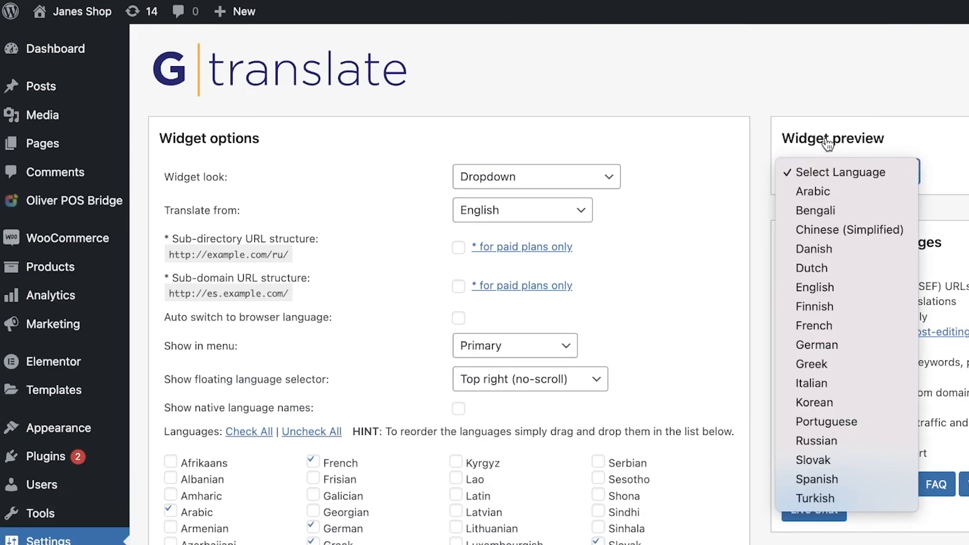
left_click(876, 177)
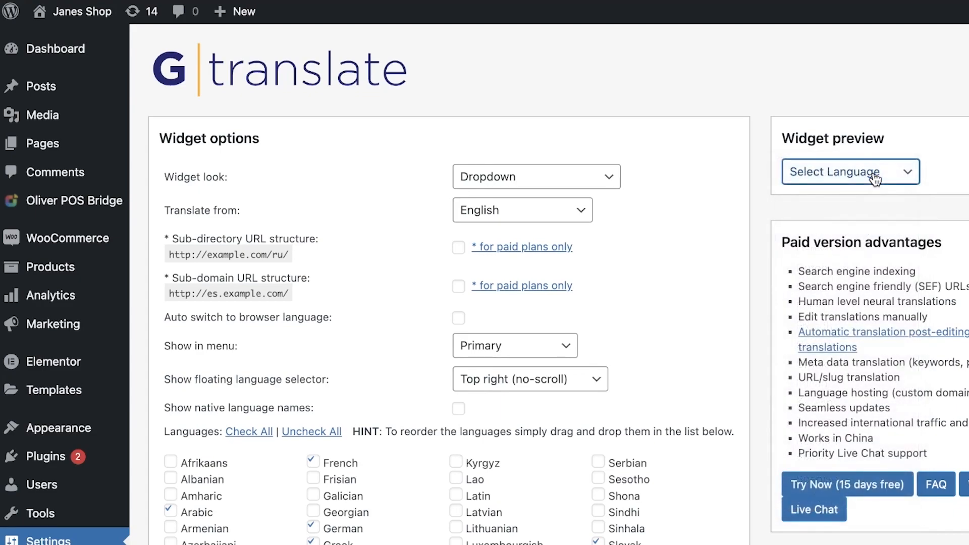
left_click(905, 175)
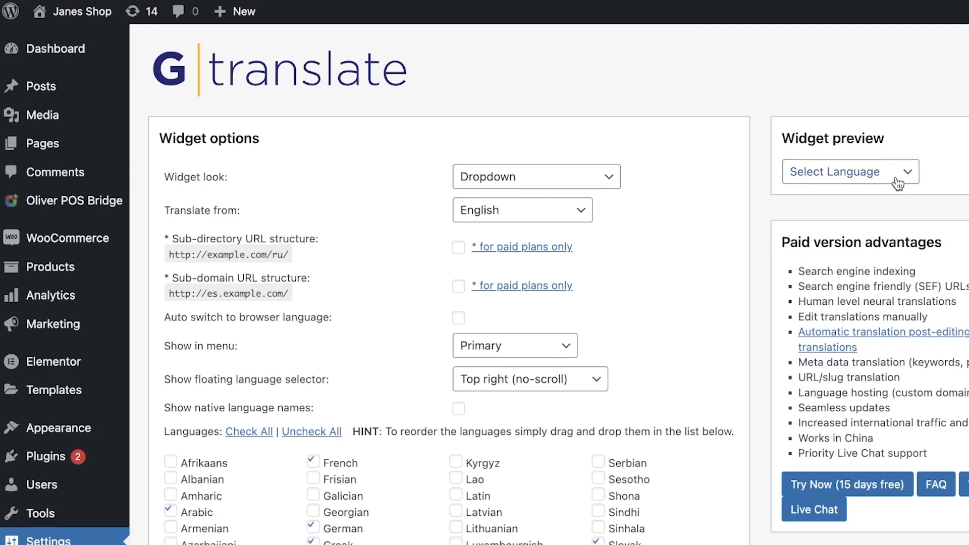
key("Escape")
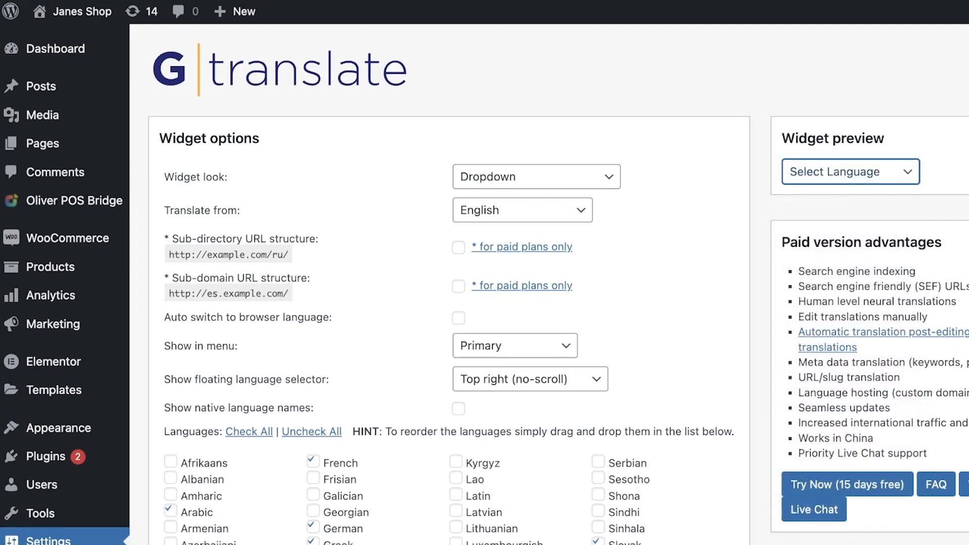
scroll(549, 283, "down", 1)
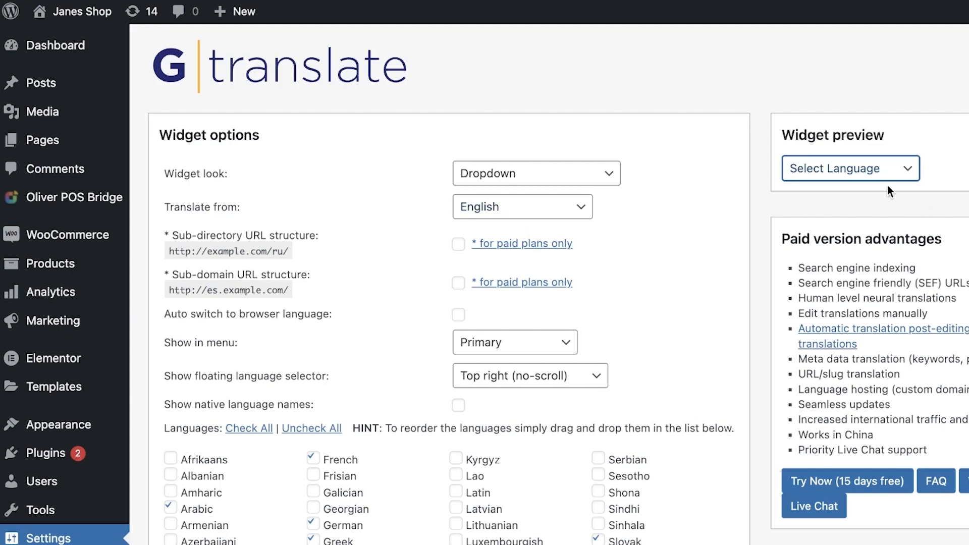
left_click(864, 172)
left_click(864, 171)
Step: Disable Chinese (Simplified) and check the updated language choices in the widget preview
scroll(495, 225, "down", 10)
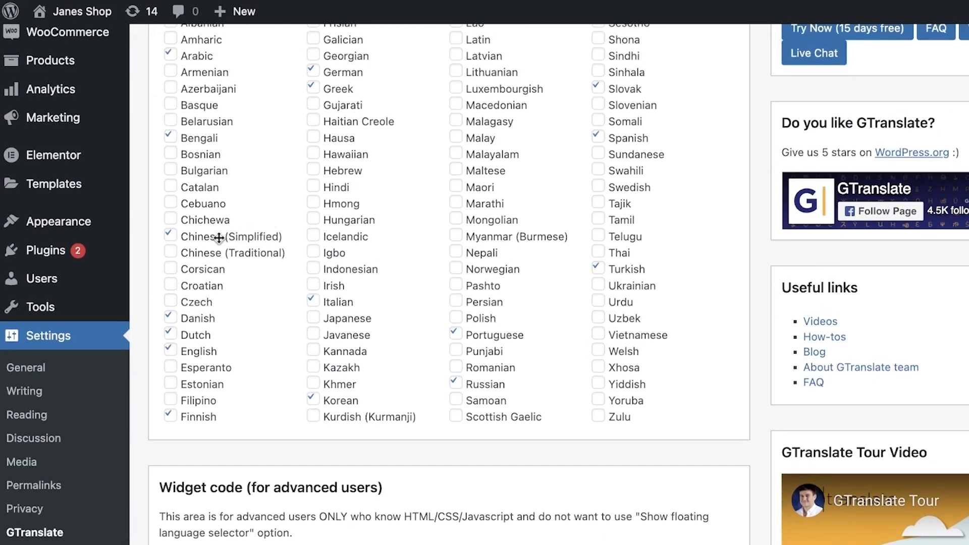
scroll(219, 237, "up", 4)
left_click(207, 417)
scroll(329, 288, "up", 6)
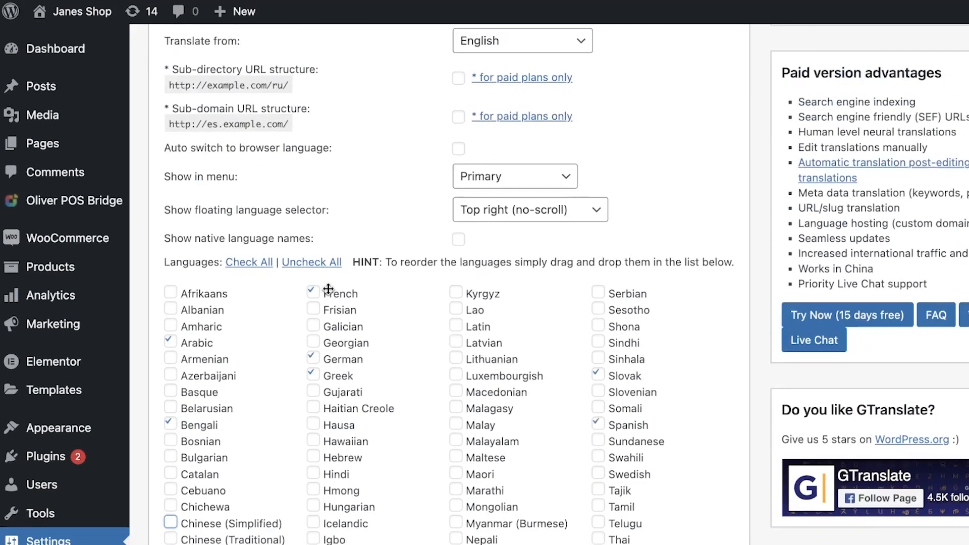
scroll(694, 250, "down", 1)
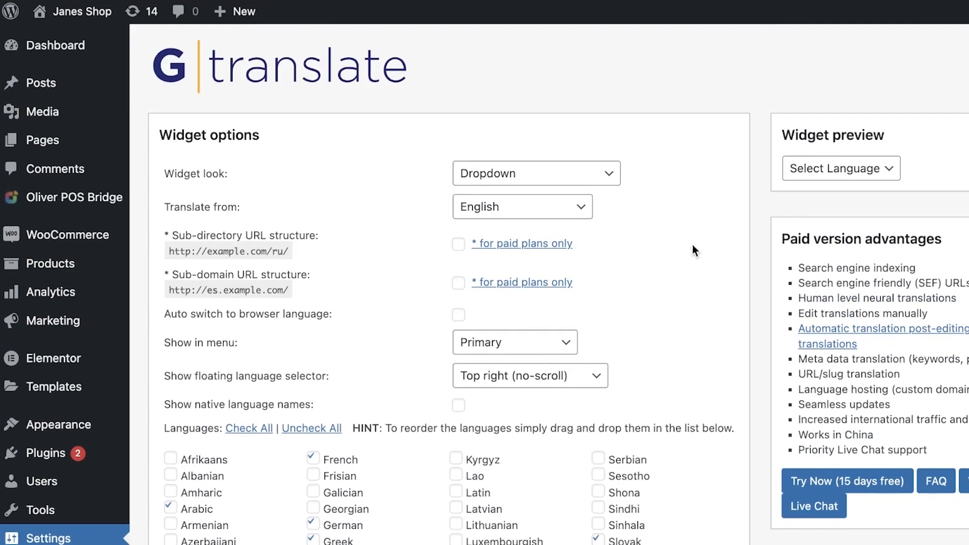
left_click(861, 169)
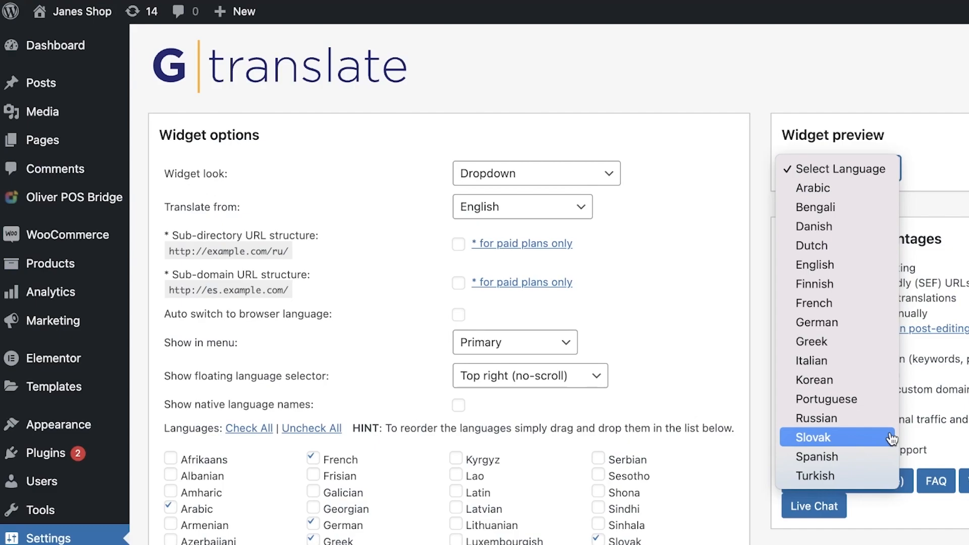
left_click(725, 245)
Step: Look through the widget code for advanced users and save the GTranslate settings
scroll(723, 211, "down", 10)
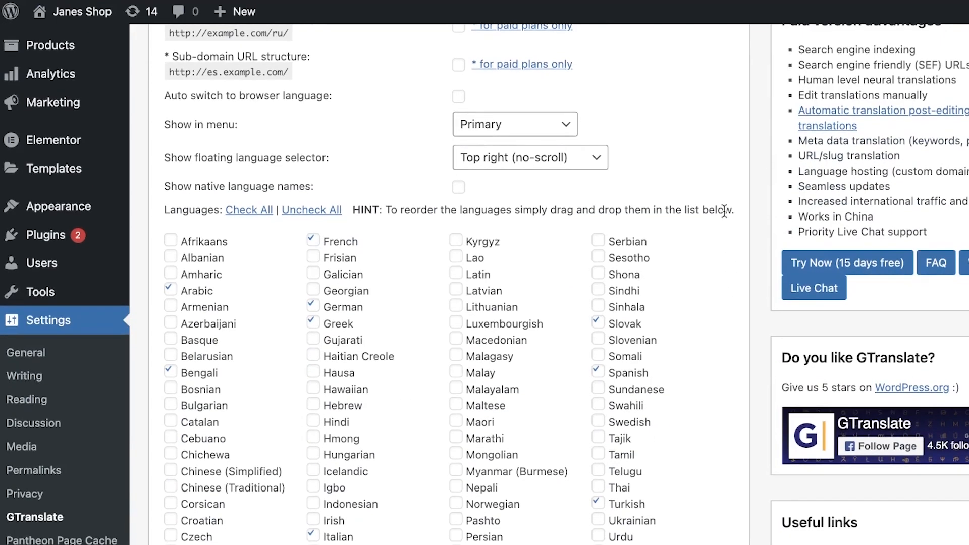
scroll(722, 211, "down", 5)
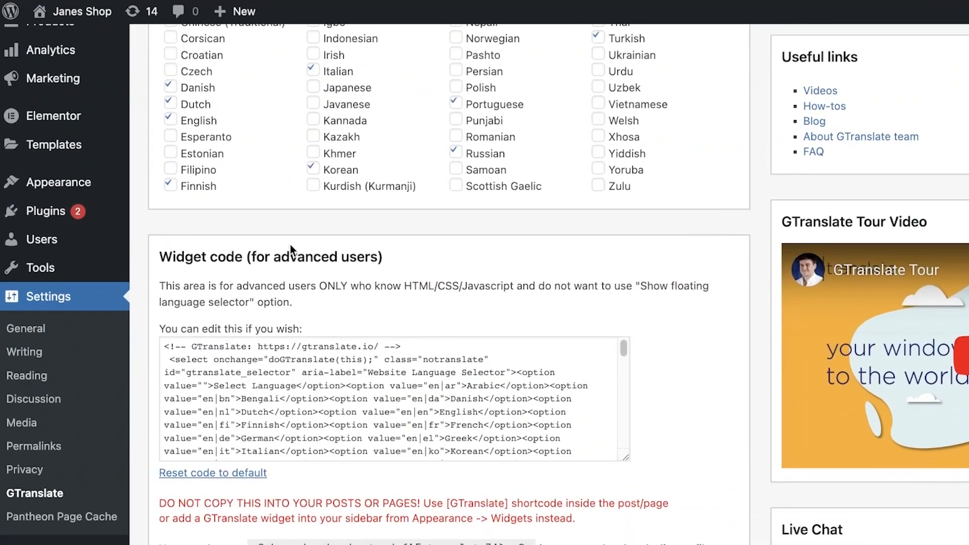
scroll(465, 289, "down", 10)
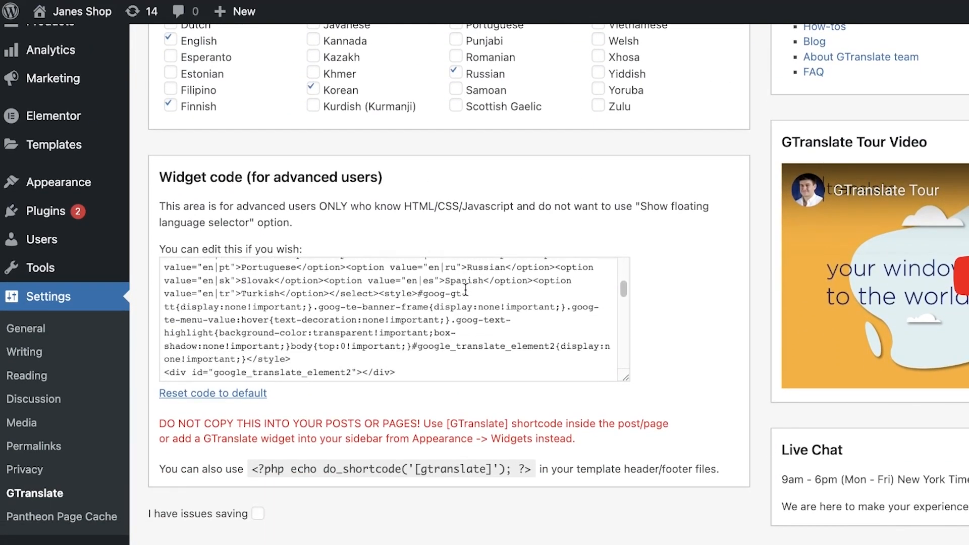
scroll(467, 290, "down", 2)
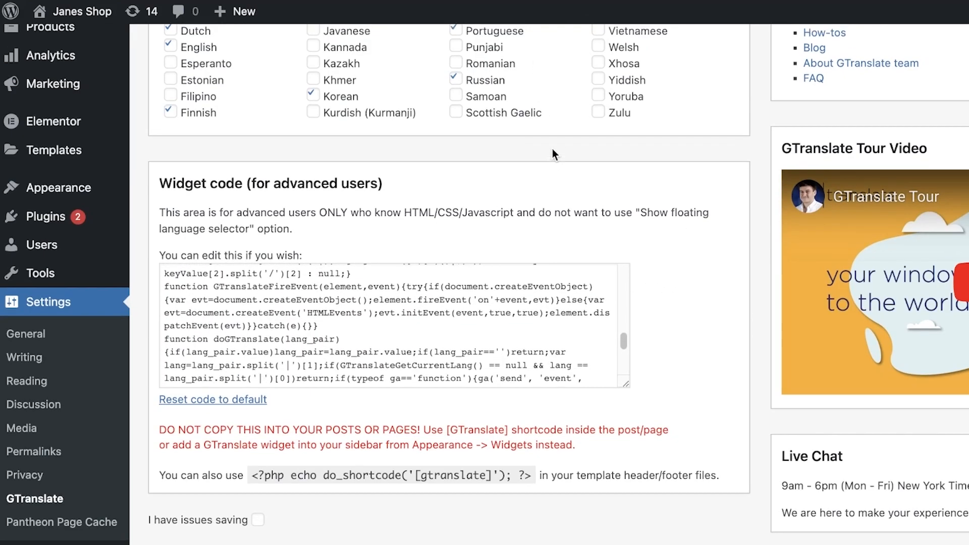
scroll(561, 151, "up", 5)
scroll(875, 211, "up", 3)
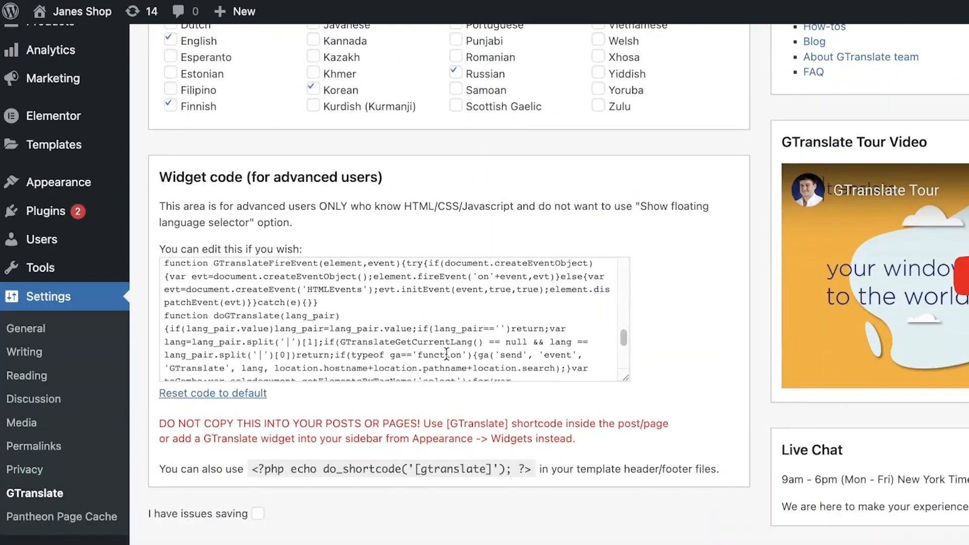
scroll(447, 353, "down", 5)
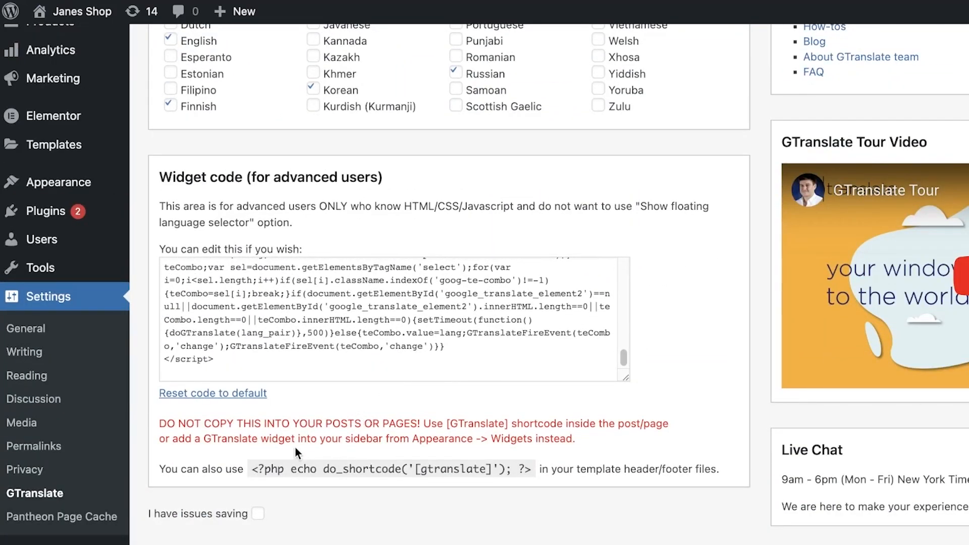
scroll(221, 534, "down", 1)
left_click(221, 528)
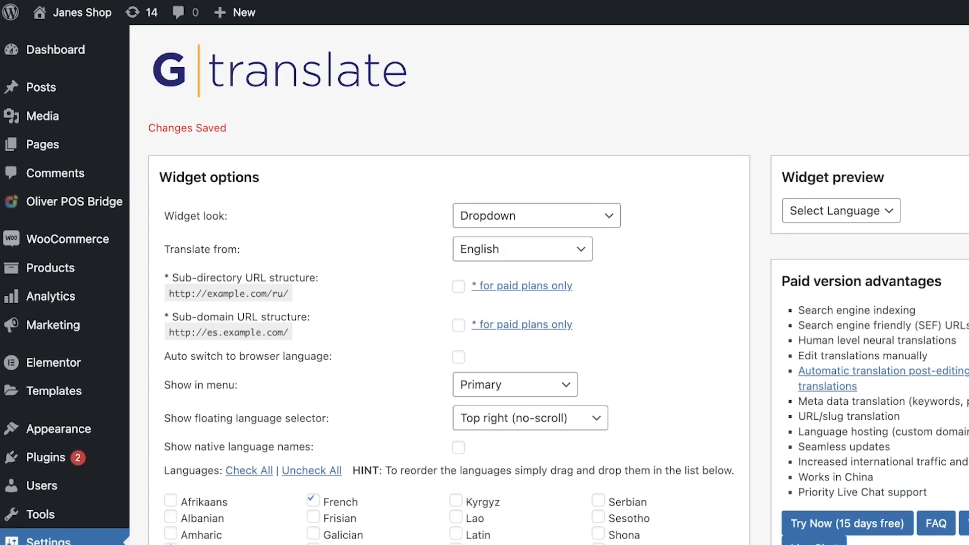
Step: Visit the live site and inspect the language selector beside the header menu
mouse_move(81, 14)
left_click(85, 43)
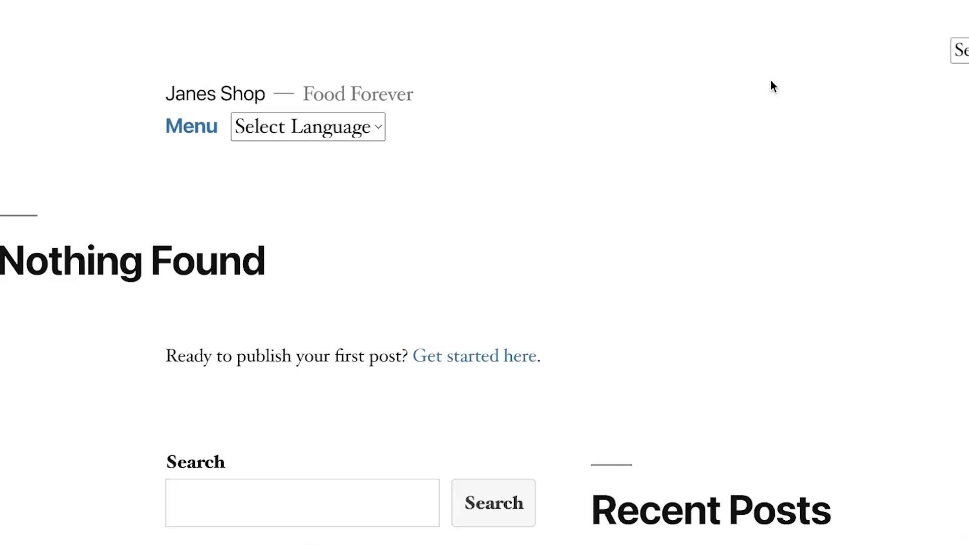
left_click(290, 126)
left_click(308, 129)
left_click(328, 128)
left_click(316, 117)
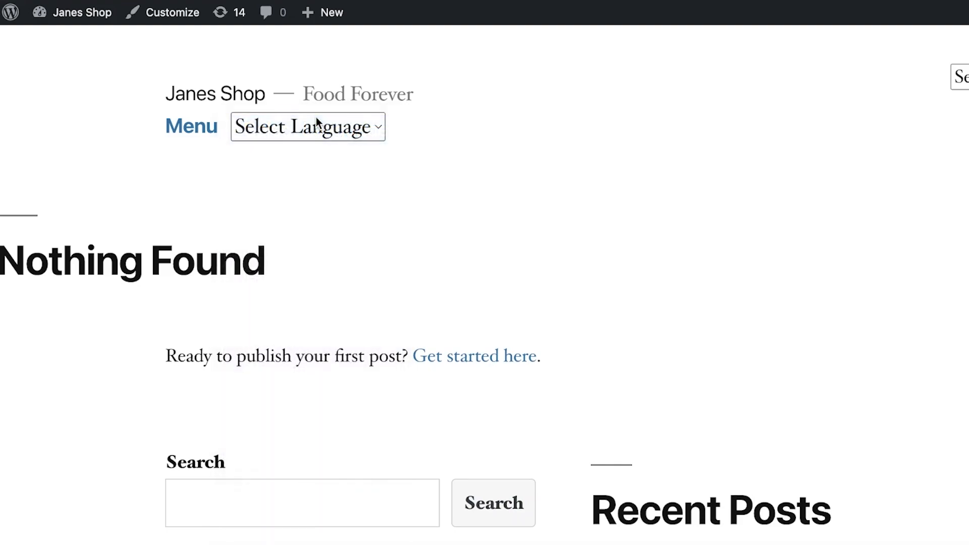
left_click(357, 121)
left_click(356, 120)
left_click(357, 120)
left_click(356, 120)
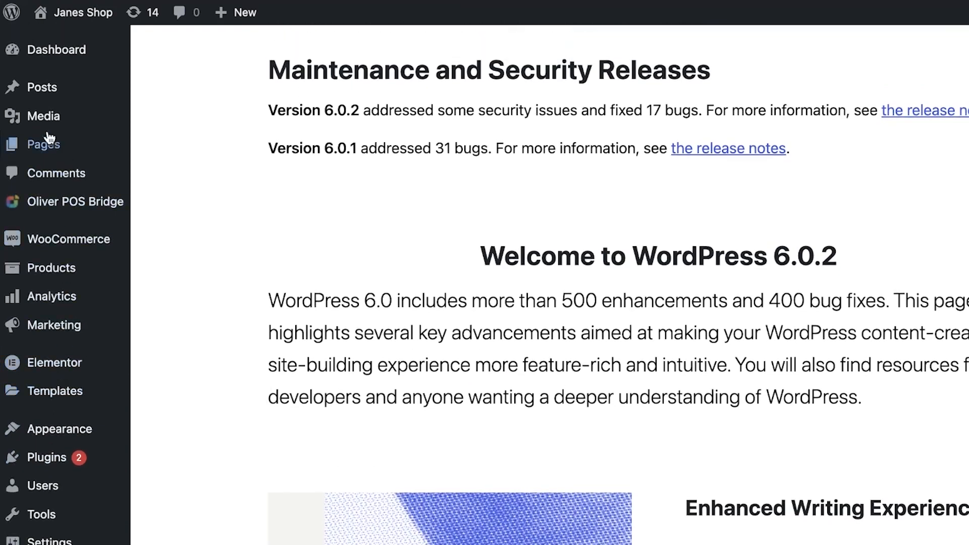
Step: Open the GTranslate plugin's settings from the list of installed plugins in the WordPress admin area
scroll(76, 306, "down", 5)
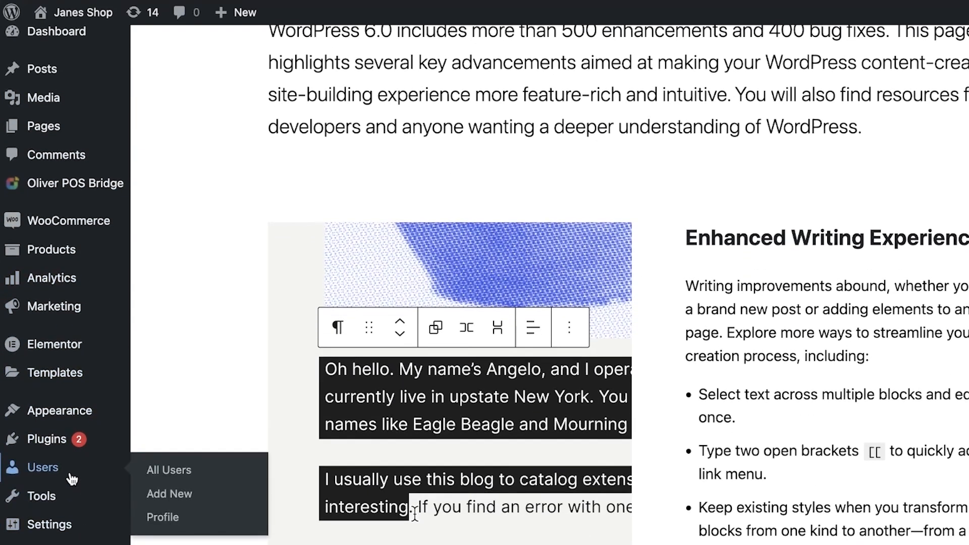
mouse_move(48, 224)
scroll(48, 223, "up", 5)
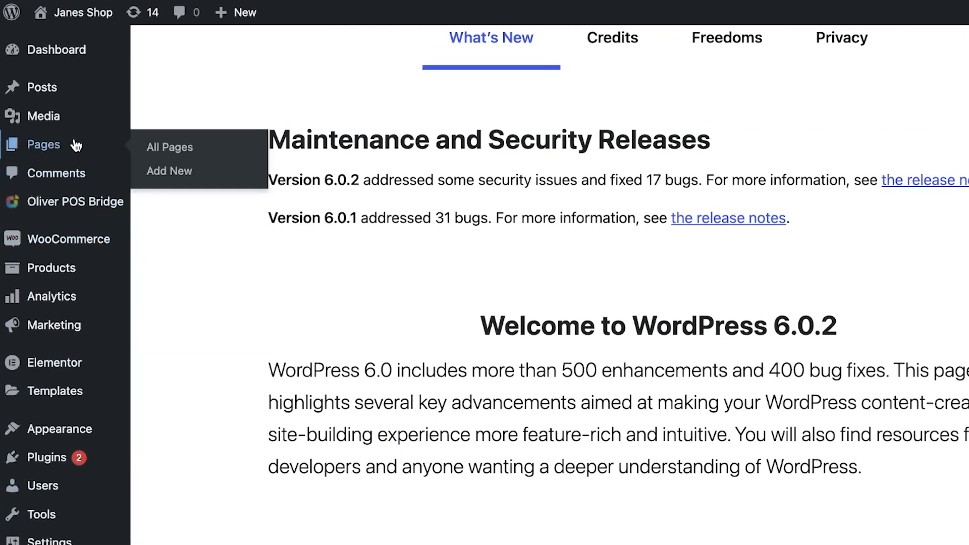
scroll(75, 106, "up", 6)
mouse_move(76, 460)
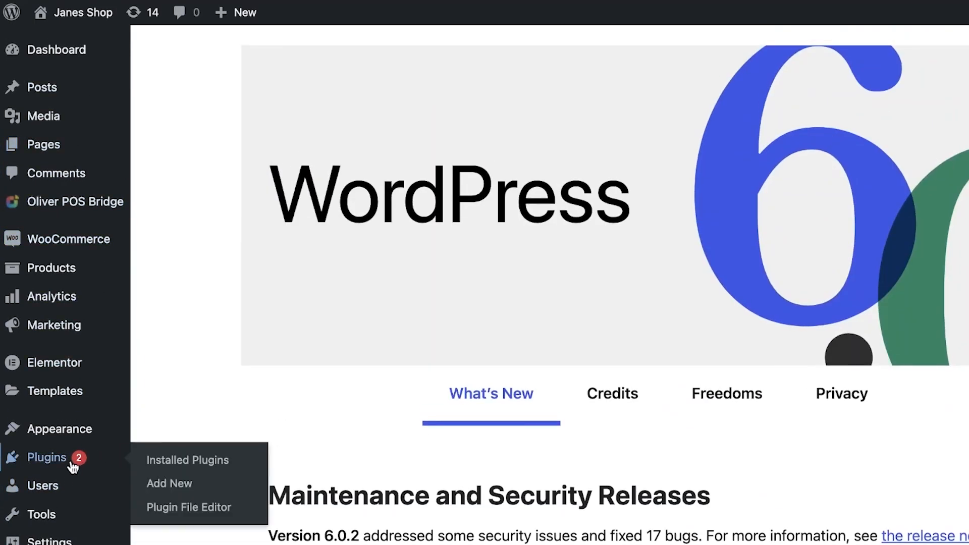
left_click(202, 459)
scroll(376, 319, "down", 3)
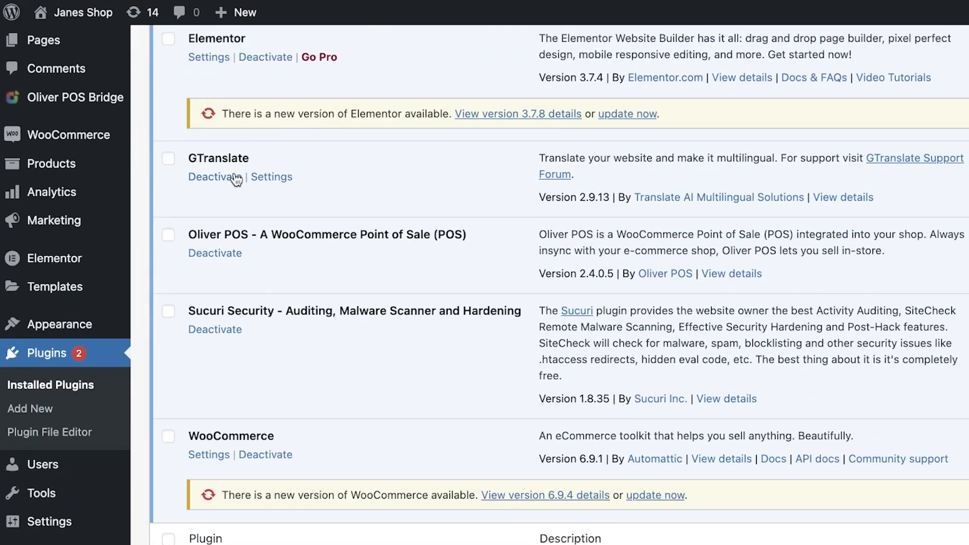
left_click(270, 179)
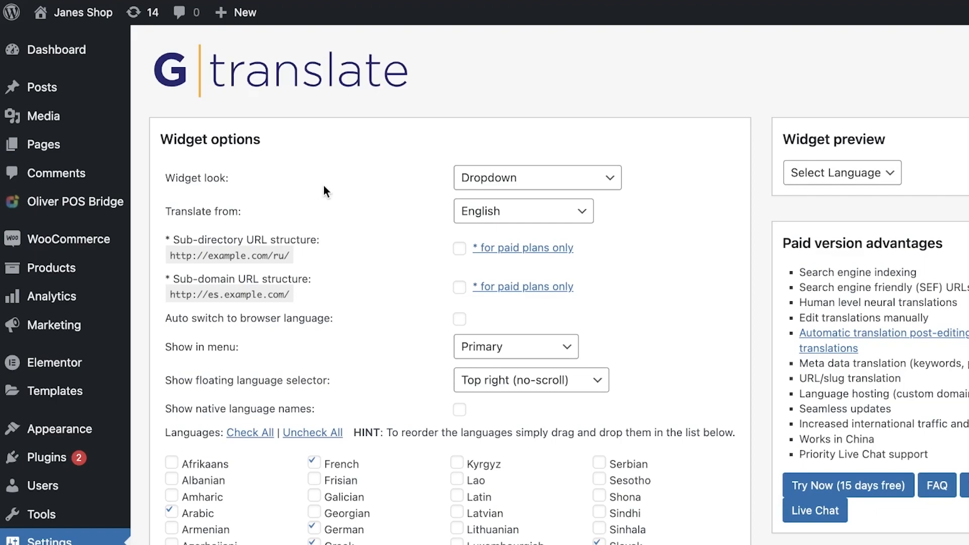
Step: Review the saved language choices and the widget code in the GTranslate settings
scroll(753, 177, "down", 5)
scroll(754, 178, "down", 10)
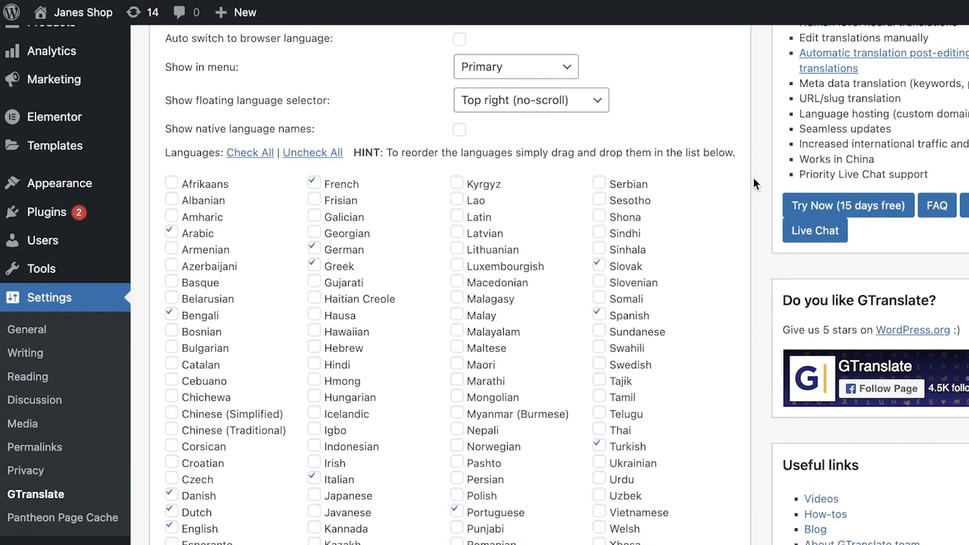
scroll(752, 178, "down", 1)
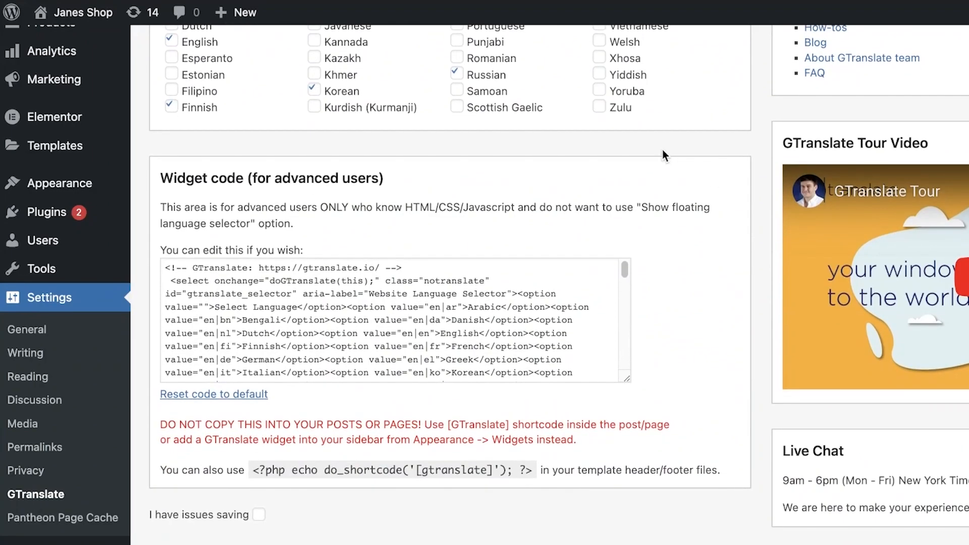
scroll(517, 214, "up", 5)
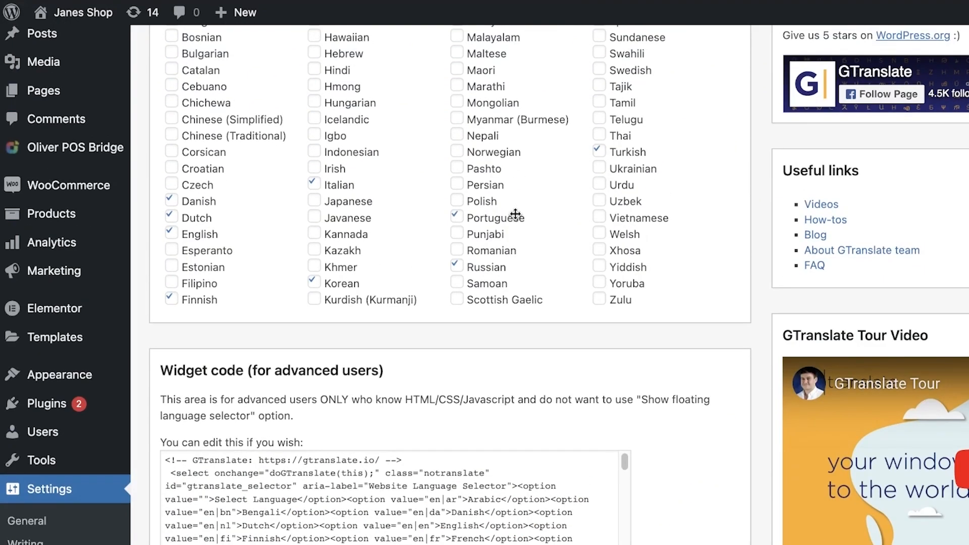
scroll(518, 215, "up", 1)
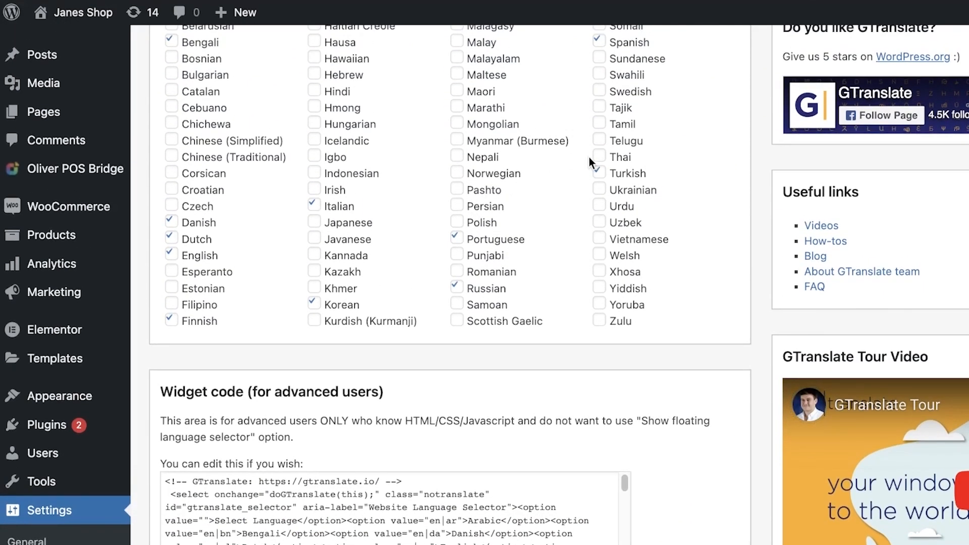
Step: Remove Slovak, Turkish, Portuguese and Korean from the languages offered by the GTranslate selector
scroll(588, 162, "up", 4)
left_click(599, 147)
left_click(599, 328)
left_click(457, 393)
left_click(314, 459)
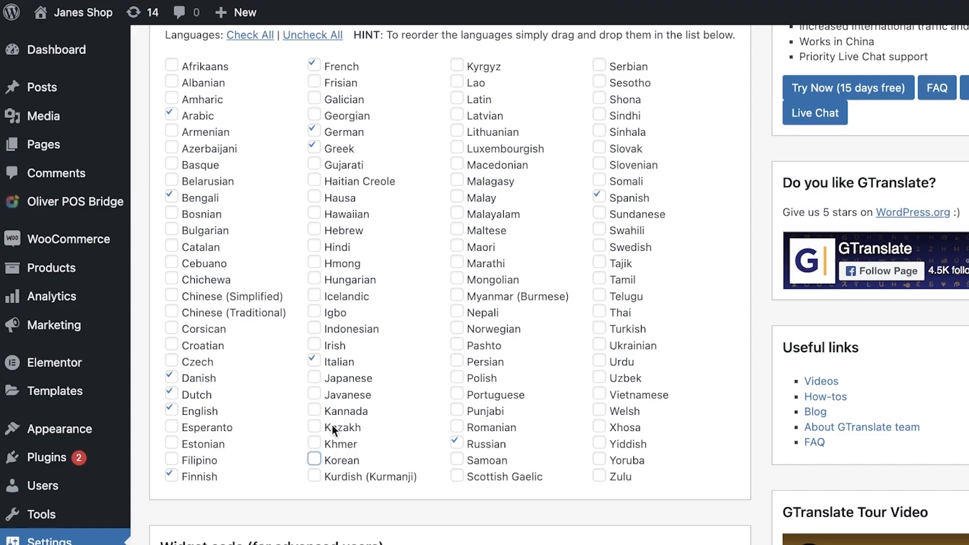
Step: Deselect the German, Greek, Finnish, Dutch, Danish and Bengali languages, and select Chinese (Simplified) and Korean
left_click(314, 131)
left_click(314, 147)
left_click(193, 475)
left_click(195, 395)
left_click(196, 378)
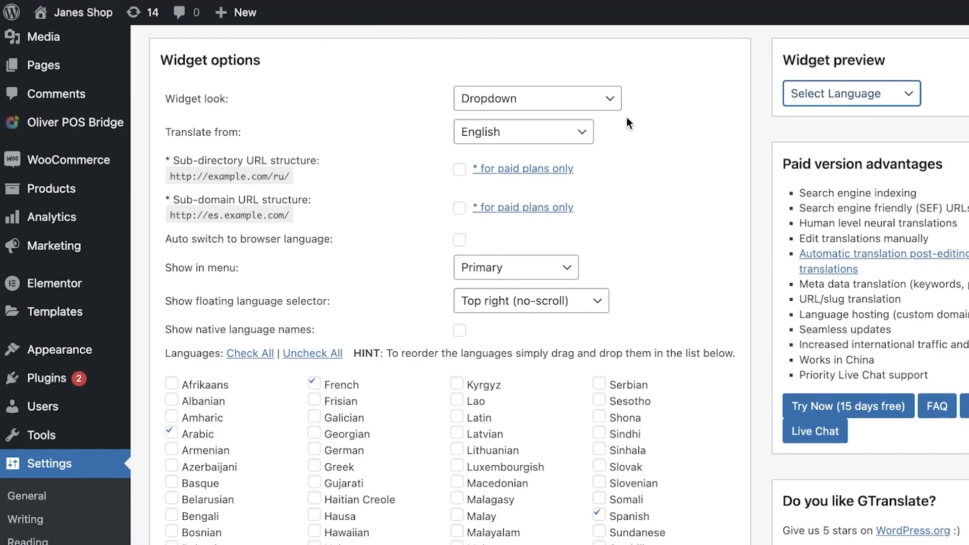
Step: Look over the GTranslate widget options, the language checklist and the widget code
scroll(627, 121, "down", 5)
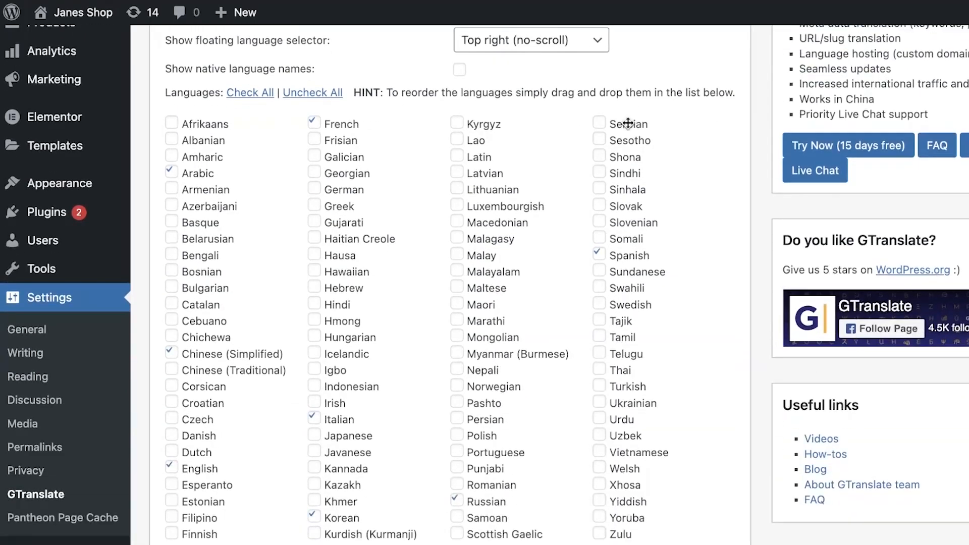
scroll(608, 144, "down", 8)
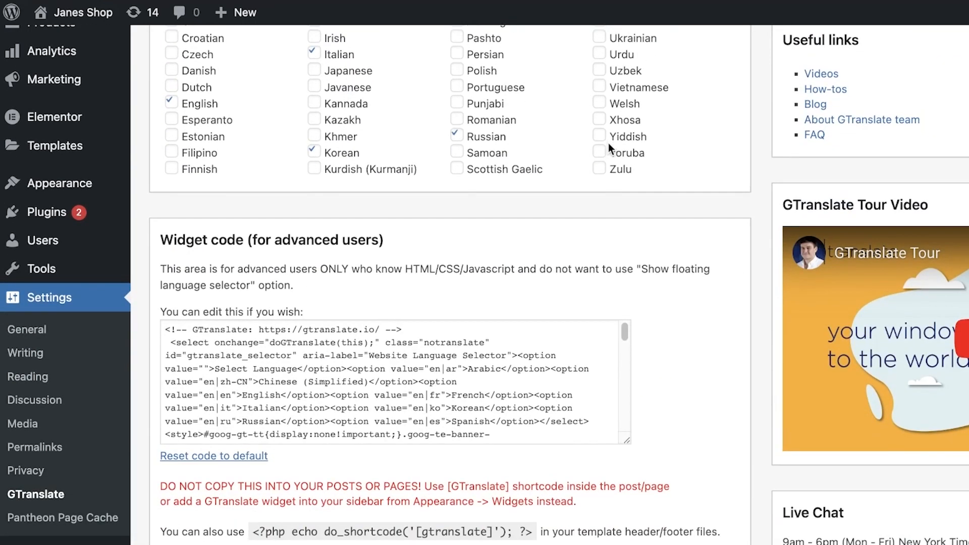
scroll(600, 140, "up", 8)
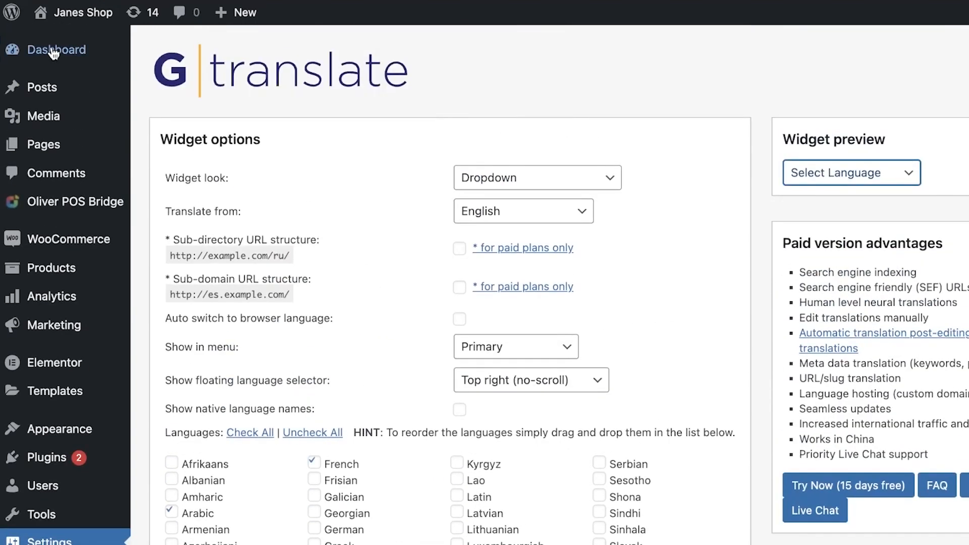
scroll(697, 124, "down", 1)
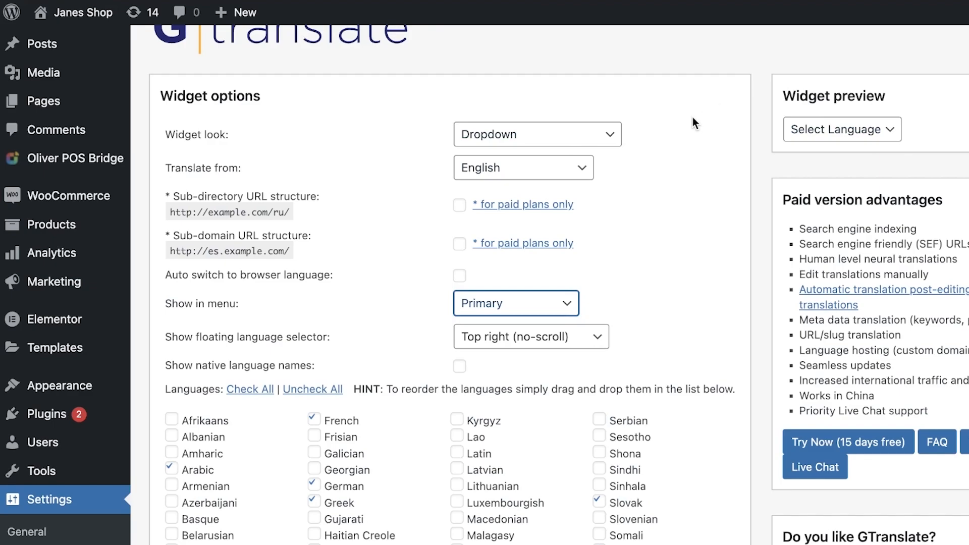
scroll(760, 127, "down", 8)
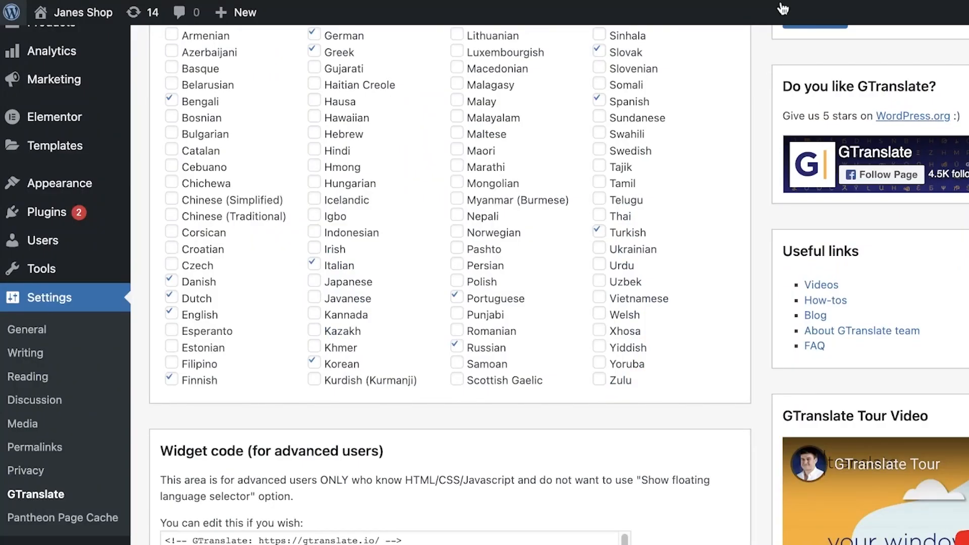
scroll(777, 41, "up", 1)
scroll(762, 56, "up", 3)
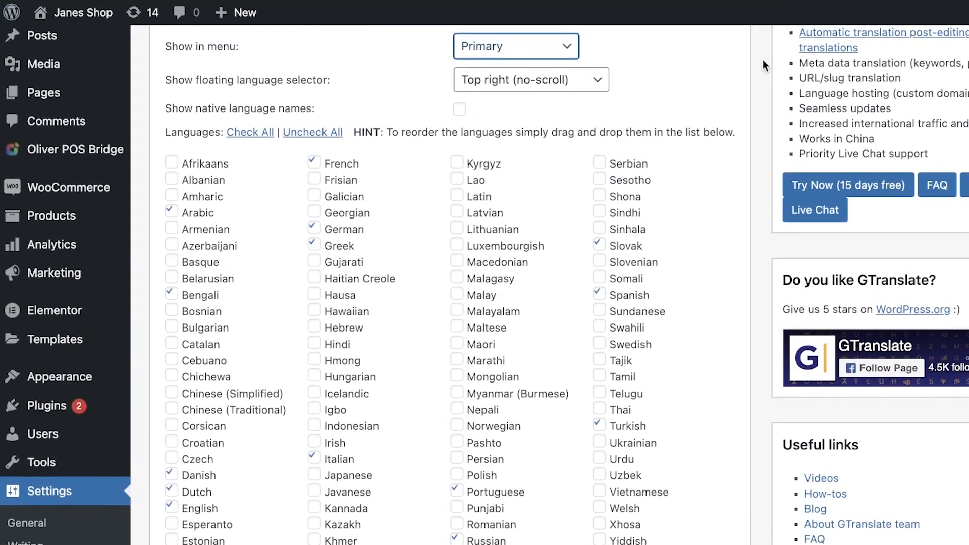
scroll(742, 80, "up", 6)
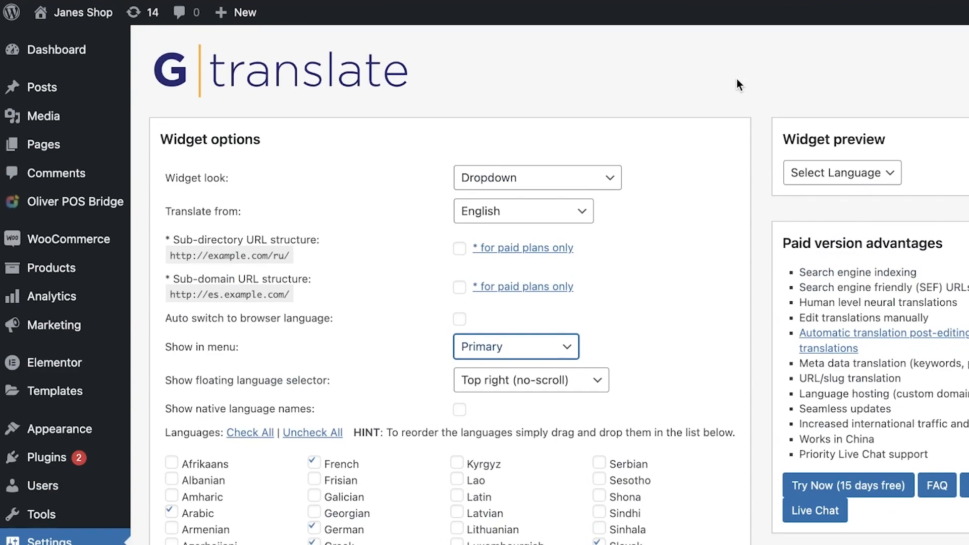
scroll(738, 79, "down", 3)
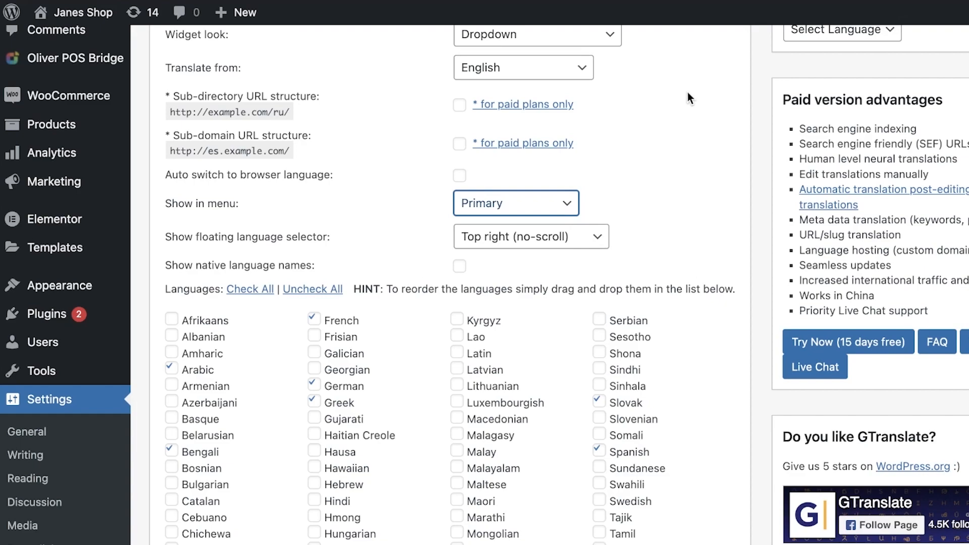